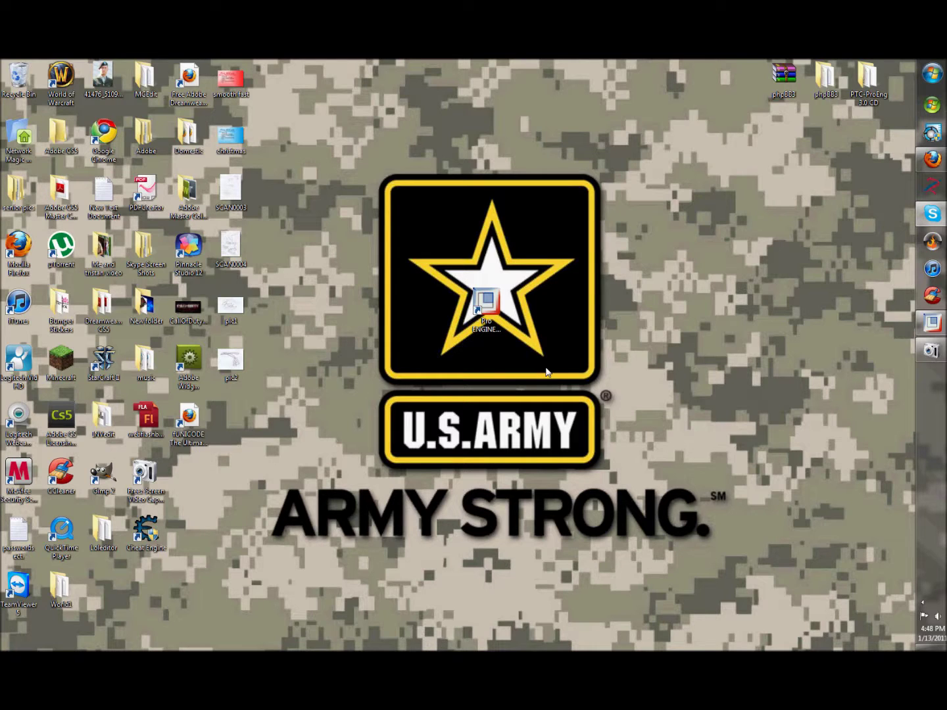
Launch Pro/ENGINEER Schools Edition from the desktop and maximize its window.
{"action": "left_click", "coordinate": [502, 341]}
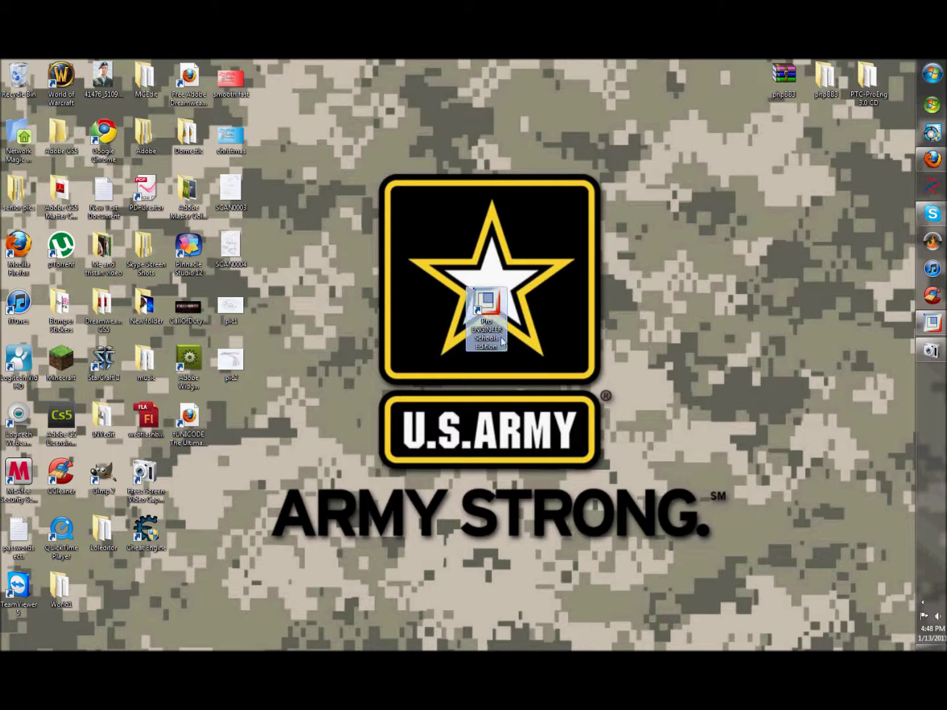
{"action": "left_click", "coordinate": [744, 302]}
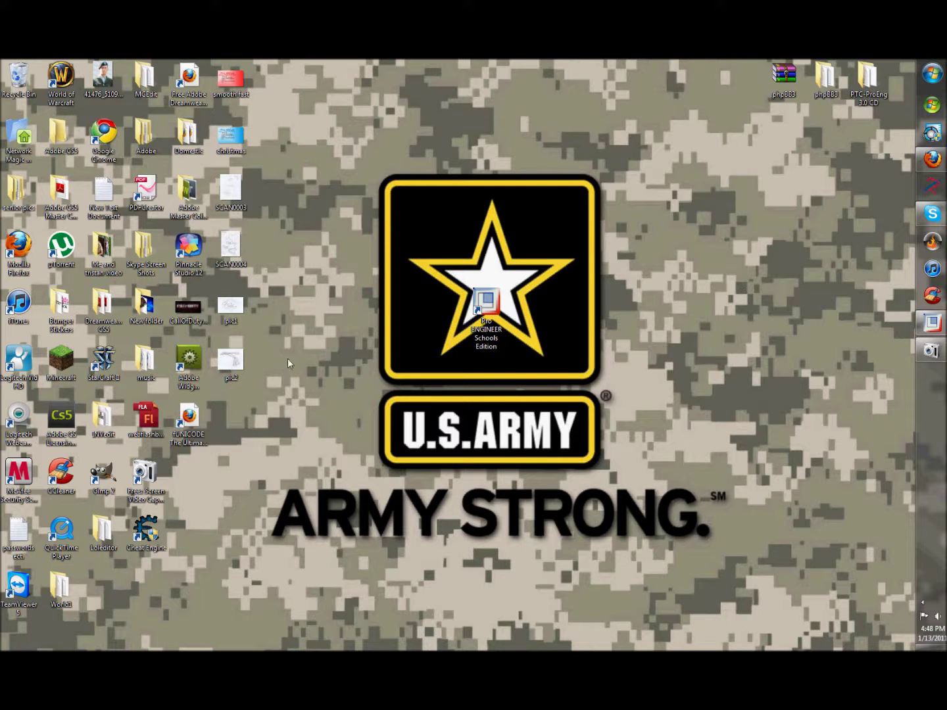
{"action": "double_click", "coordinate": [492, 310]}
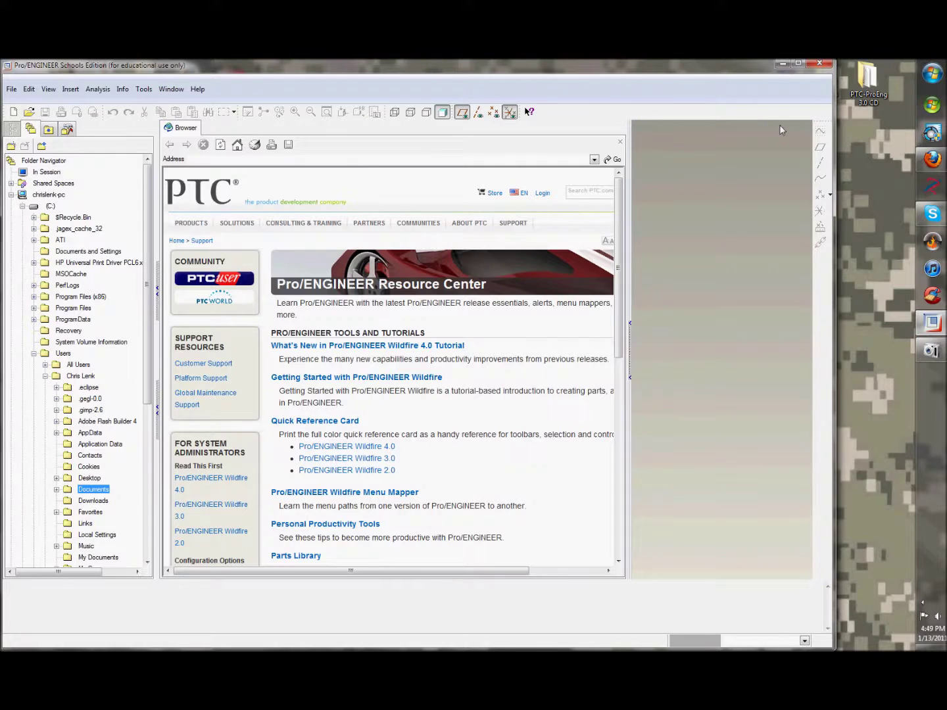
{"action": "left_click", "coordinate": [798, 64]}
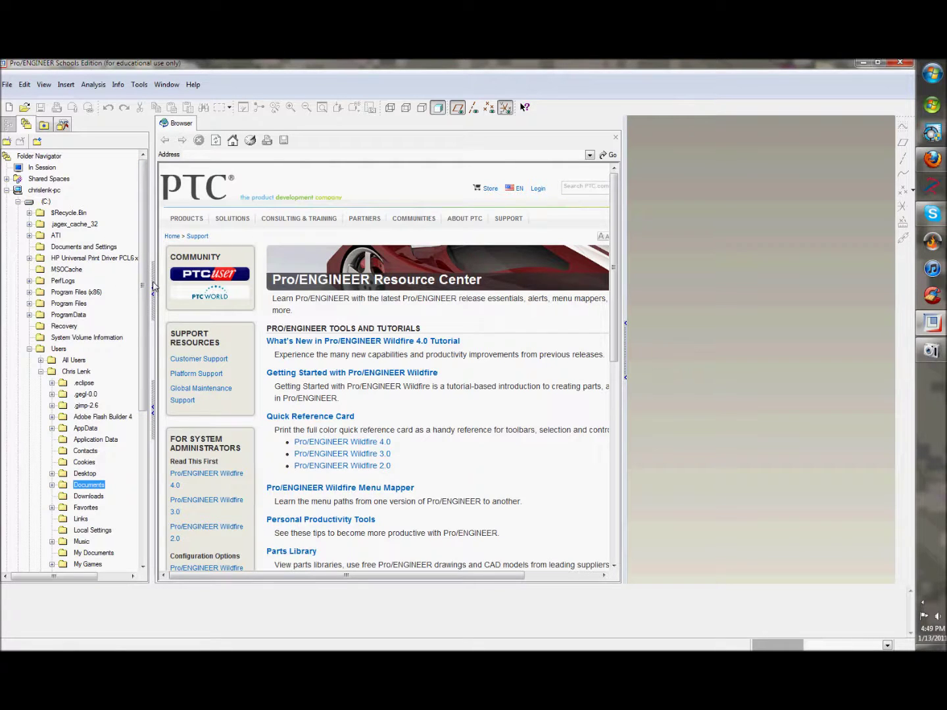
Collapse the folder navigator so the browser and graphics area get more room.
{"action": "left_click_drag", "start_coordinate": [154, 287], "coordinate": [2, 249]}
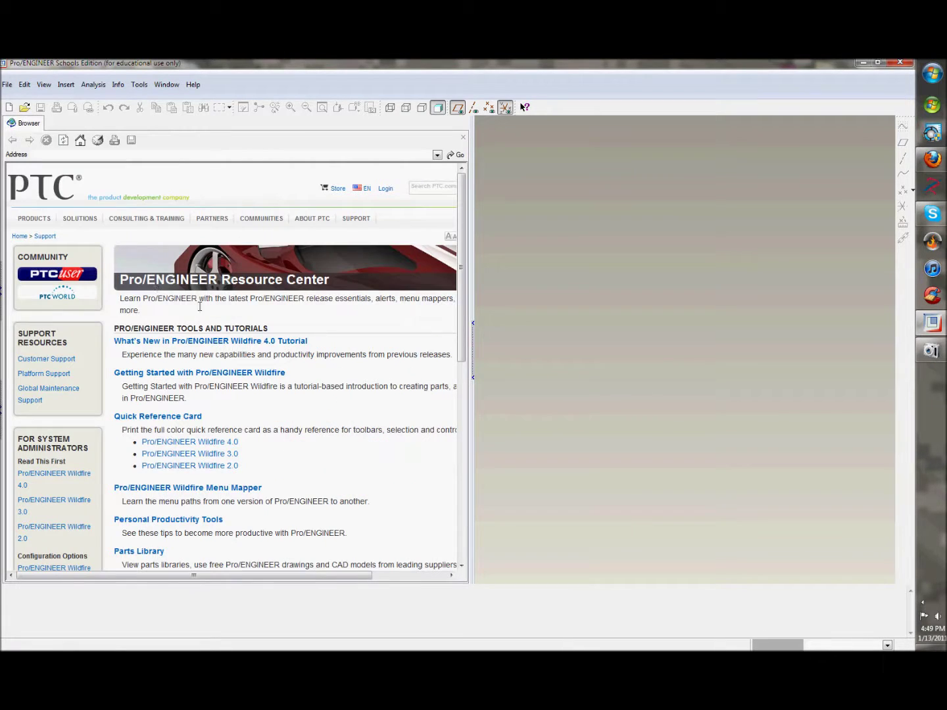
{"action": "left_click", "coordinate": [2, 298]}
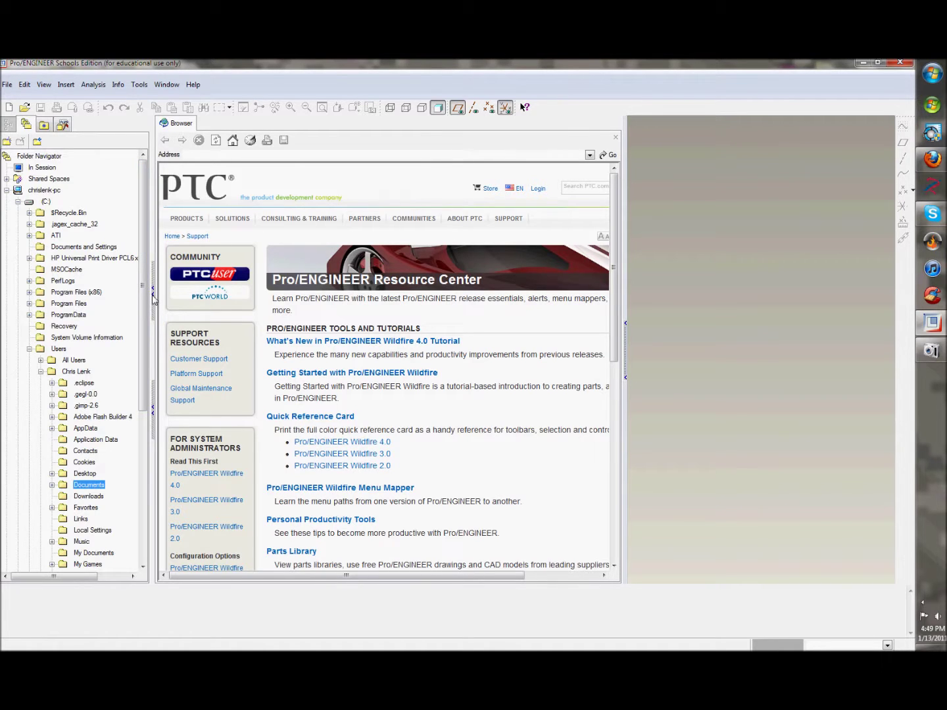
{"action": "left_click", "coordinate": [154, 298]}
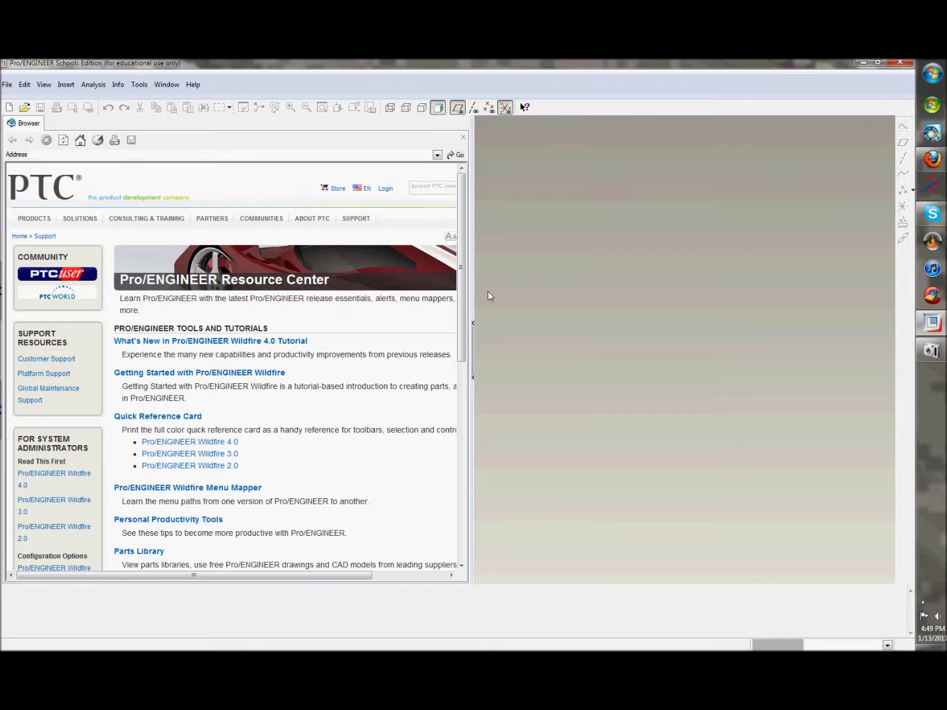
Create a new solid part named part1 using the default template.
{"action": "left_click", "coordinate": [6, 84]}
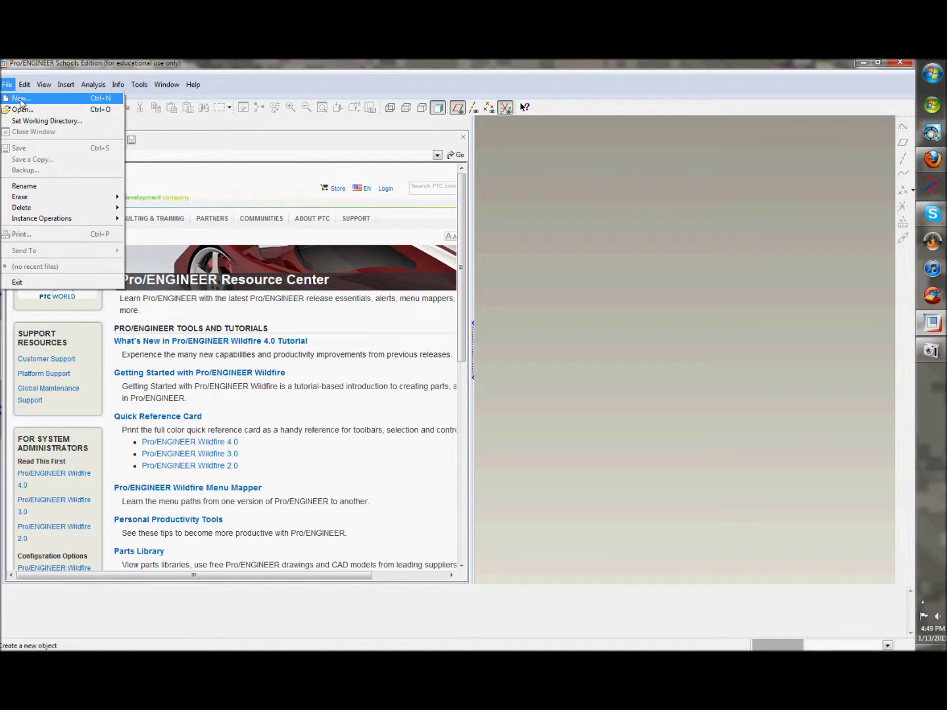
{"action": "mouse_move", "coordinate": [19, 89]}
{"action": "left_click", "coordinate": [26, 98]}
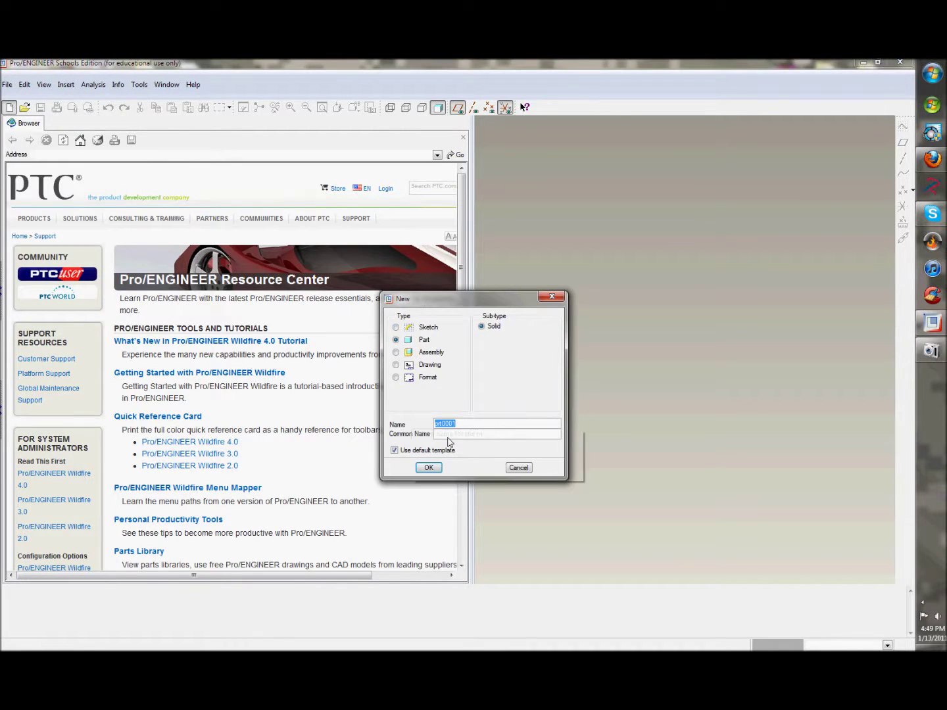
{"action": "type", "text": "part1"}
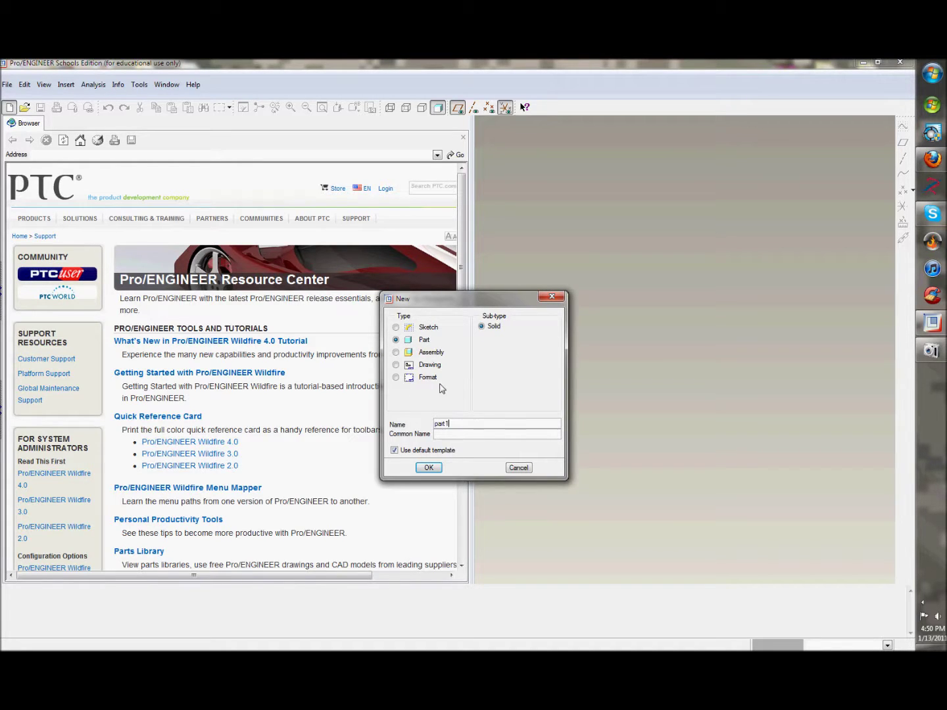
{"action": "left_click", "coordinate": [430, 468]}
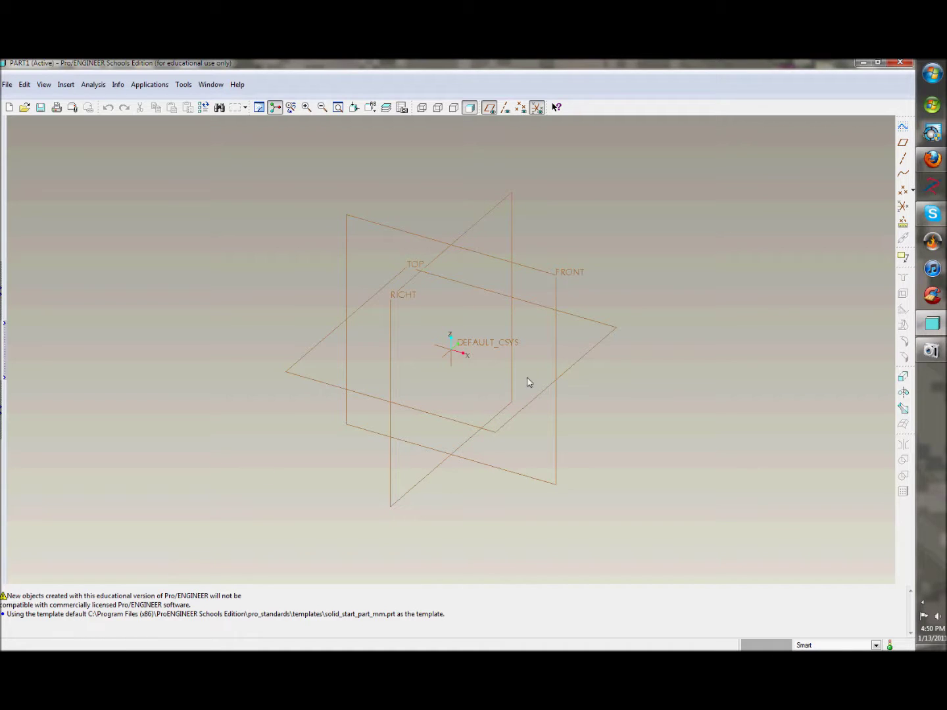
Inspect the default datum planes from several angles and restore the standard orientation.
{"action": "mouse_move", "coordinate": [588, 251]}
{"action": "middle_mouse_down"}
{"action": "mouse_move", "coordinate": [733, 245]}
{"action": "mouse_move", "coordinate": [424, 255]}
{"action": "mouse_move", "coordinate": [363, 392]}
{"action": "mouse_move", "coordinate": [598, 450]}
{"action": "mouse_move", "coordinate": [617, 332]}
{"action": "mouse_move", "coordinate": [461, 315]}
{"action": "mouse_move", "coordinate": [347, 398]}
{"action": "mouse_move", "coordinate": [402, 490]}
{"action": "mouse_move", "coordinate": [611, 510]}
{"action": "mouse_move", "coordinate": [655, 650]}
{"action": "mouse_move", "coordinate": [372, 488]}
{"action": "mouse_move", "coordinate": [500, 152]}
{"action": "mouse_move", "coordinate": [599, 157]}
{"action": "mouse_move", "coordinate": [592, 414]}
{"action": "mouse_move", "coordinate": [461, 342]}
{"action": "mouse_move", "coordinate": [294, 175]}
{"action": "mouse_move", "coordinate": [262, 197]}
{"action": "middle_mouse_up"}
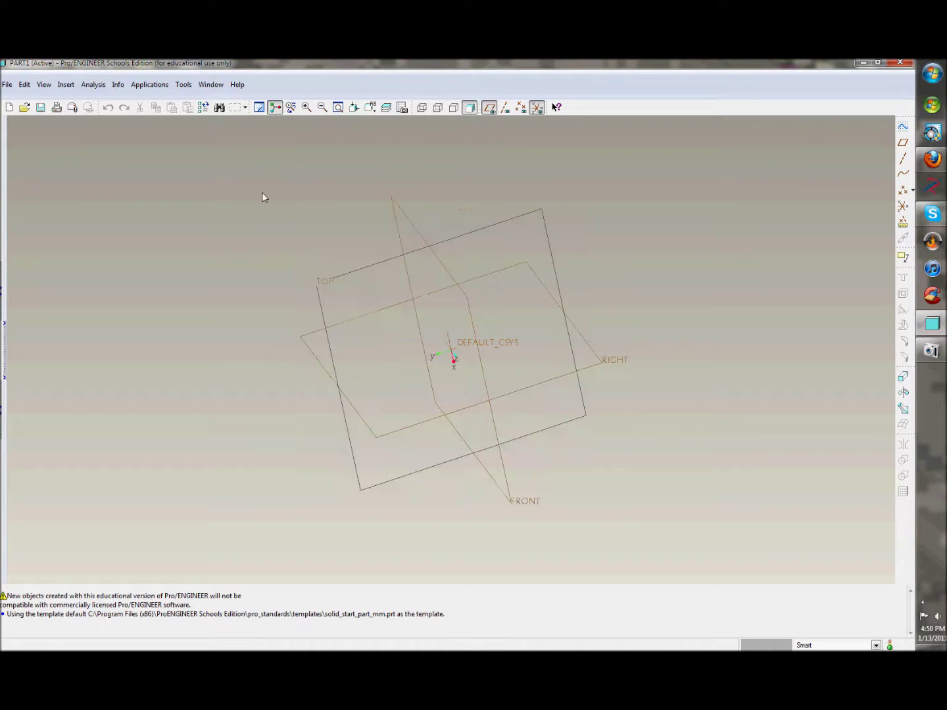
{"action": "middle_click_drag", "start_coordinate": [635, 453], "coordinate": [500, 314]}
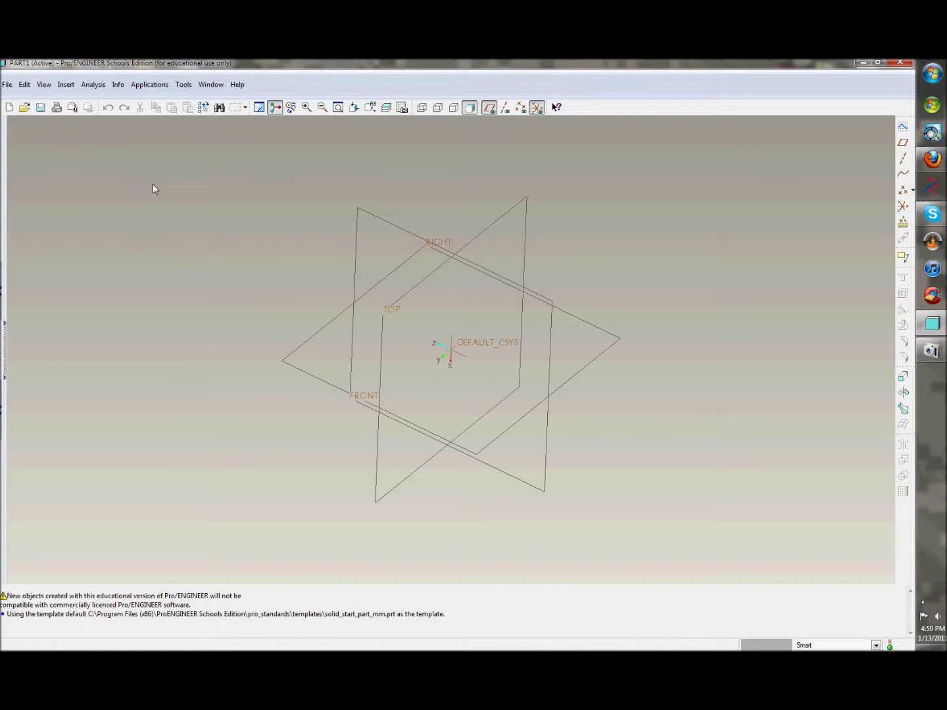
{"action": "key", "text": "ctrl+d"}
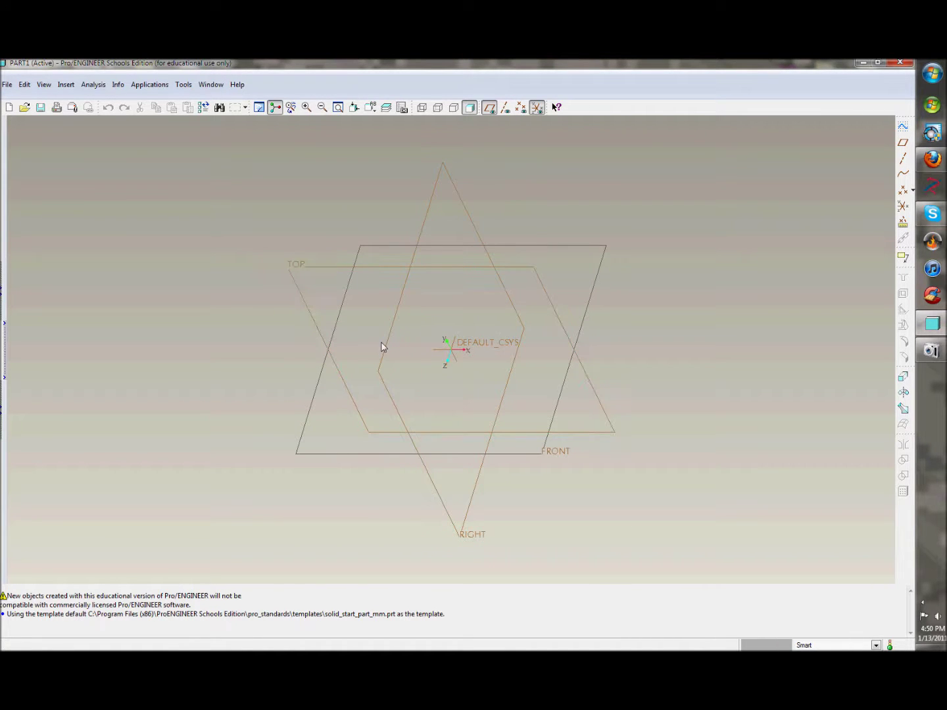
{"action": "middle_click_drag", "start_coordinate": [239, 264], "coordinate": [613, 539]}
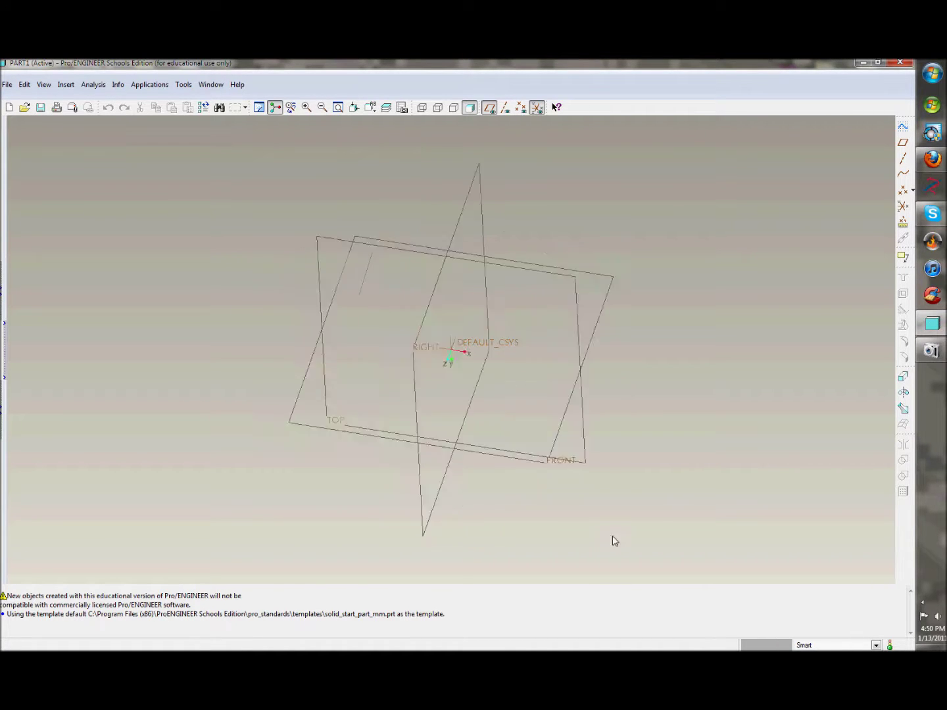
{"action": "middle_click_drag", "start_coordinate": [650, 319], "coordinate": [112, 459]}
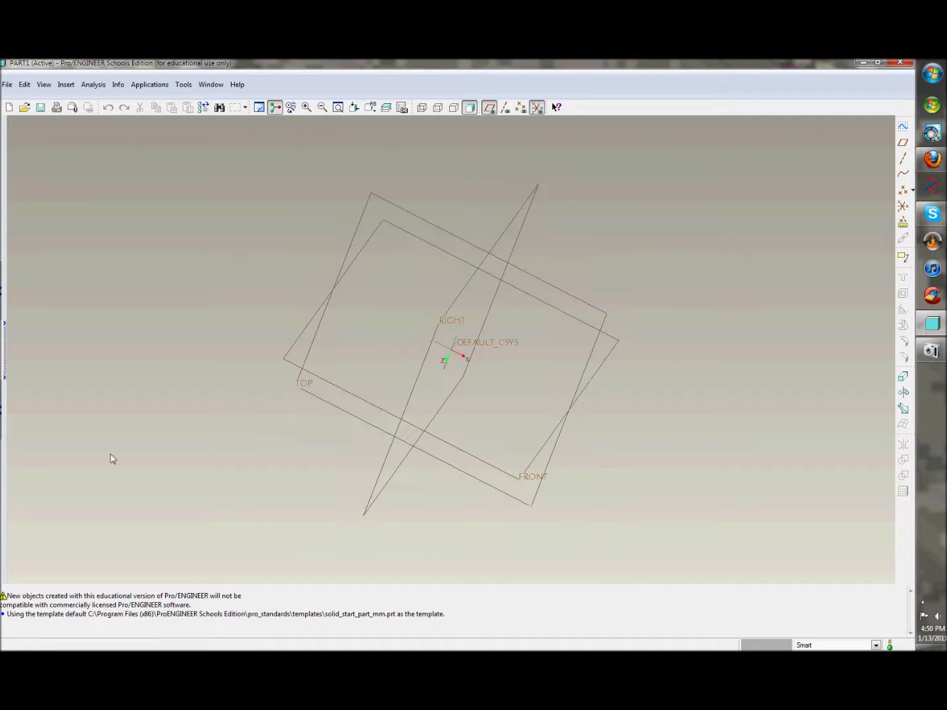
{"action": "left_click", "coordinate": [8, 85]}
{"action": "mouse_move", "coordinate": [67, 87]}
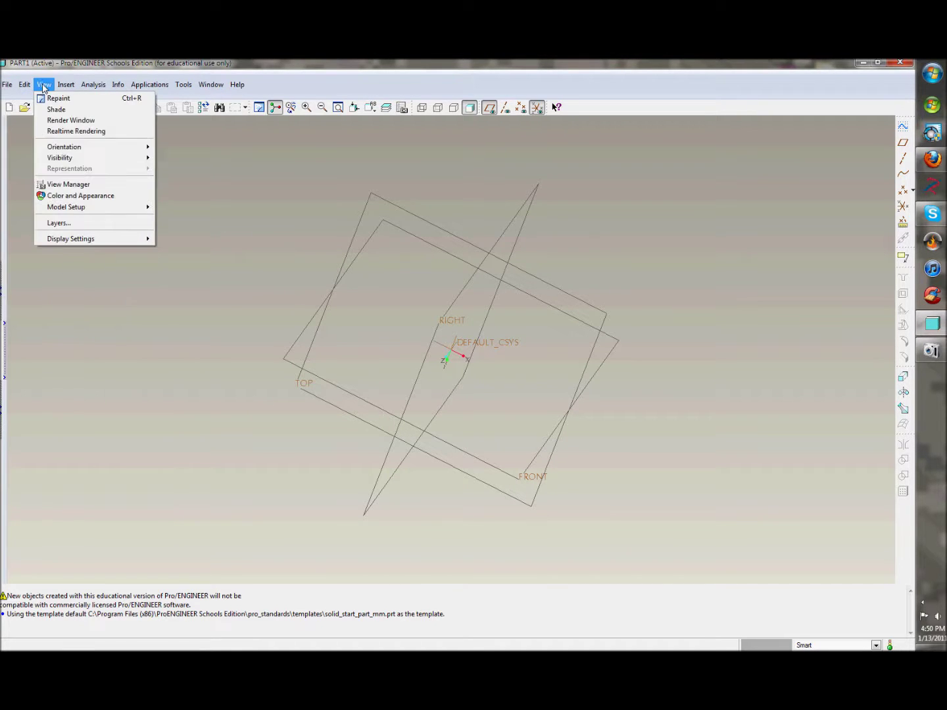
{"action": "mouse_move", "coordinate": [76, 147]}
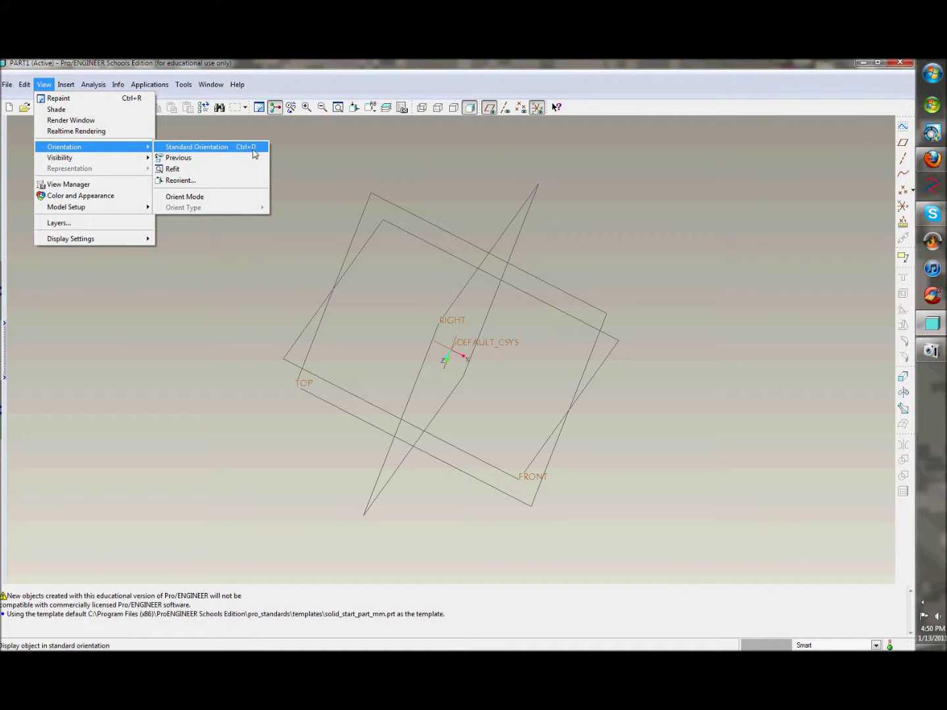
{"action": "left_click", "coordinate": [214, 149]}
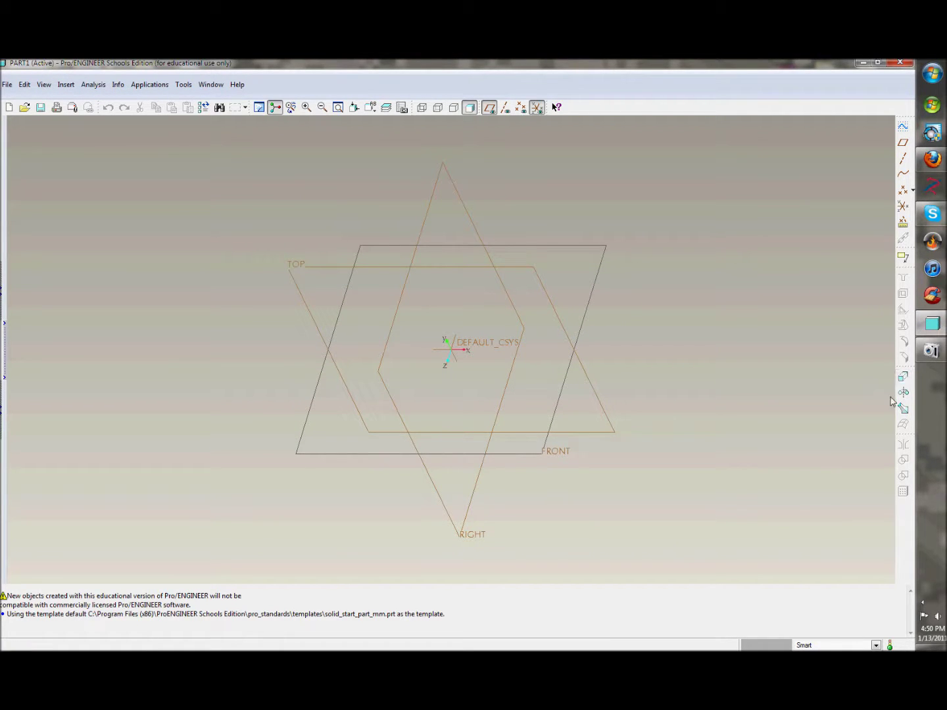
Start an Extrude with an internal sketch on the TOP datum plane, using the RIGHT plane as reference with orientation Right.
{"action": "left_click", "coordinate": [904, 381]}
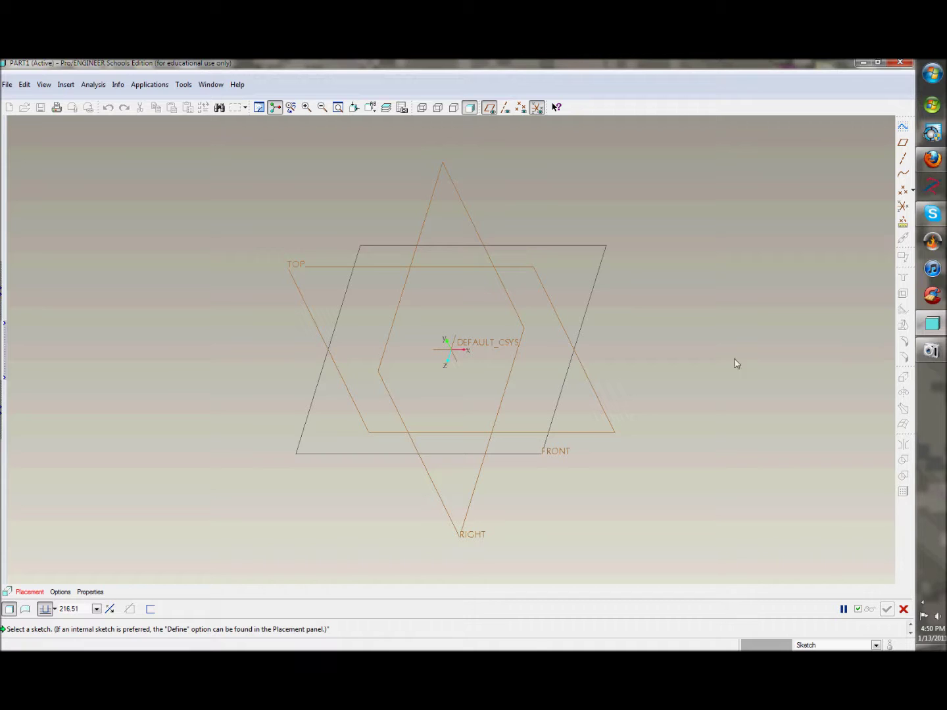
{"action": "left_click", "coordinate": [904, 609]}
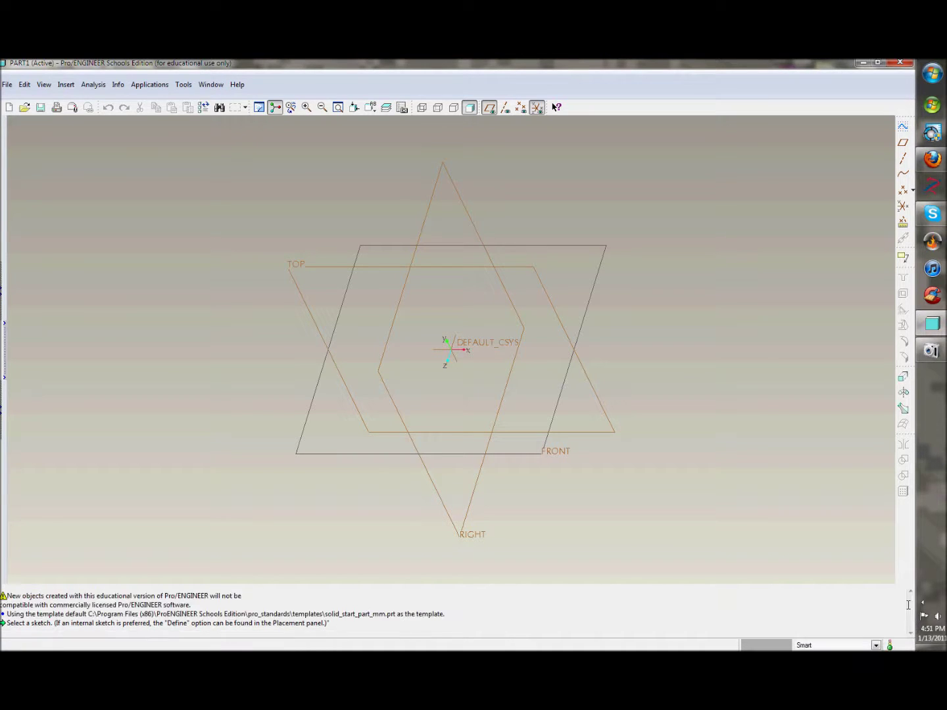
{"action": "left_click", "coordinate": [903, 379]}
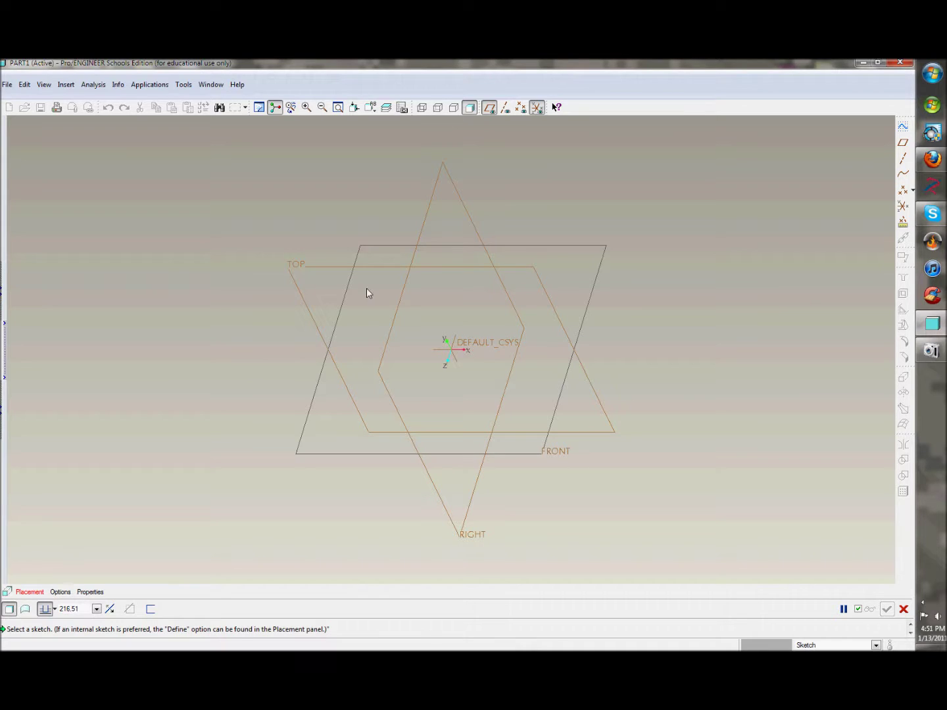
{"action": "left_click", "coordinate": [30, 592]}
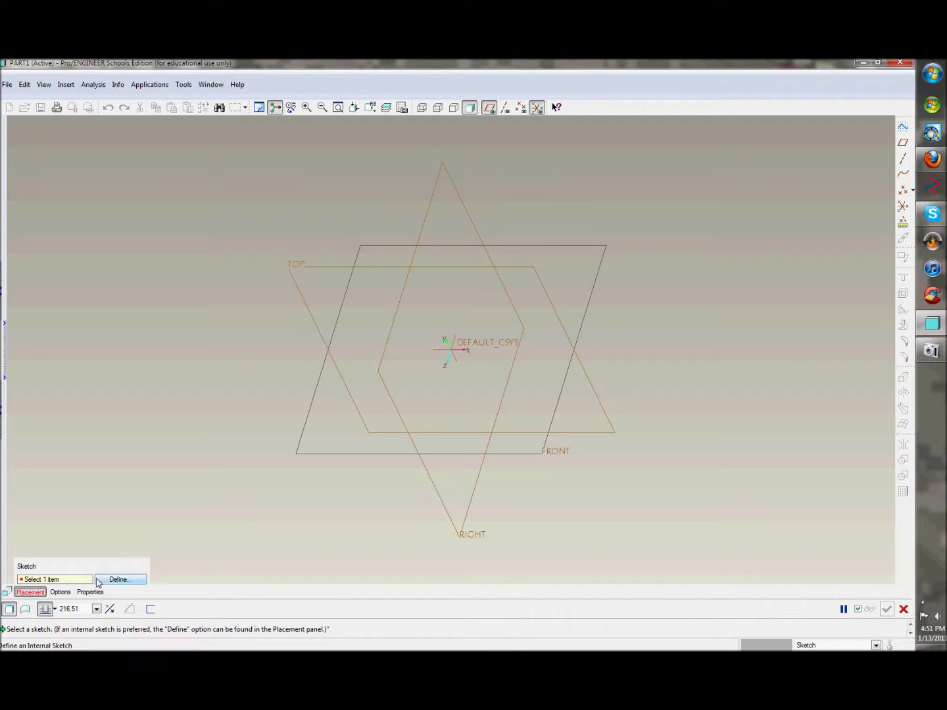
{"action": "left_click", "coordinate": [122, 579]}
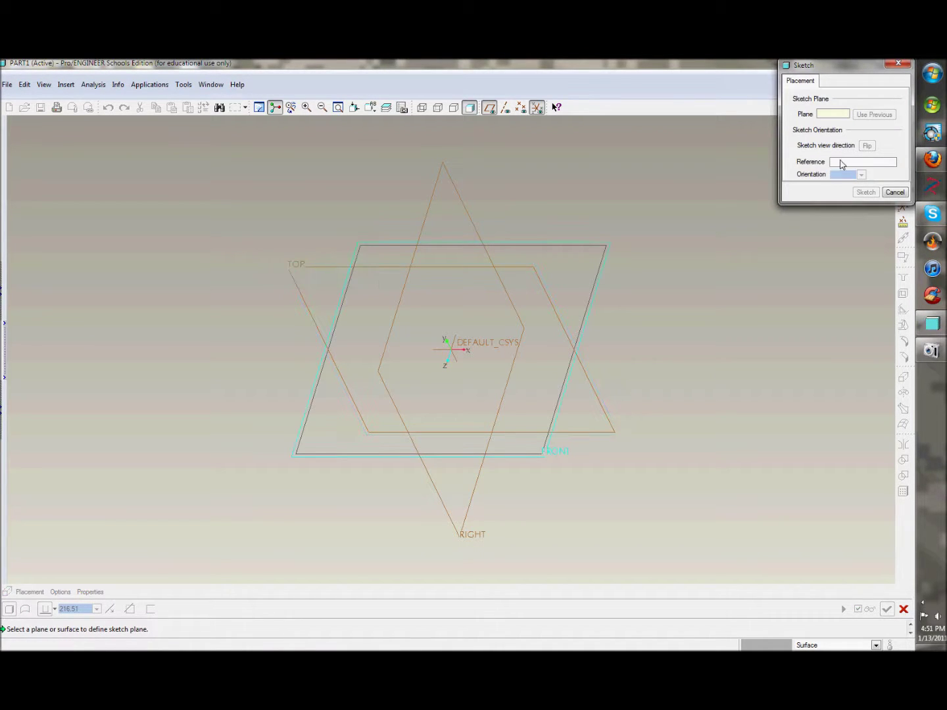
{"action": "left_click", "coordinate": [303, 270]}
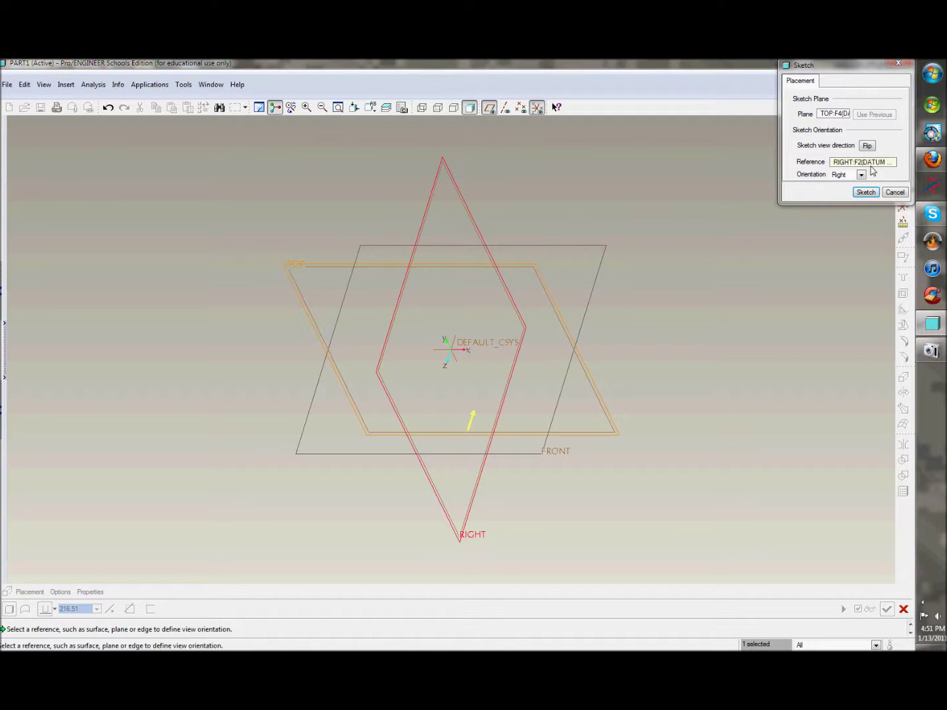
{"action": "left_click_drag", "start_coordinate": [848, 65], "coordinate": [750, 156]}
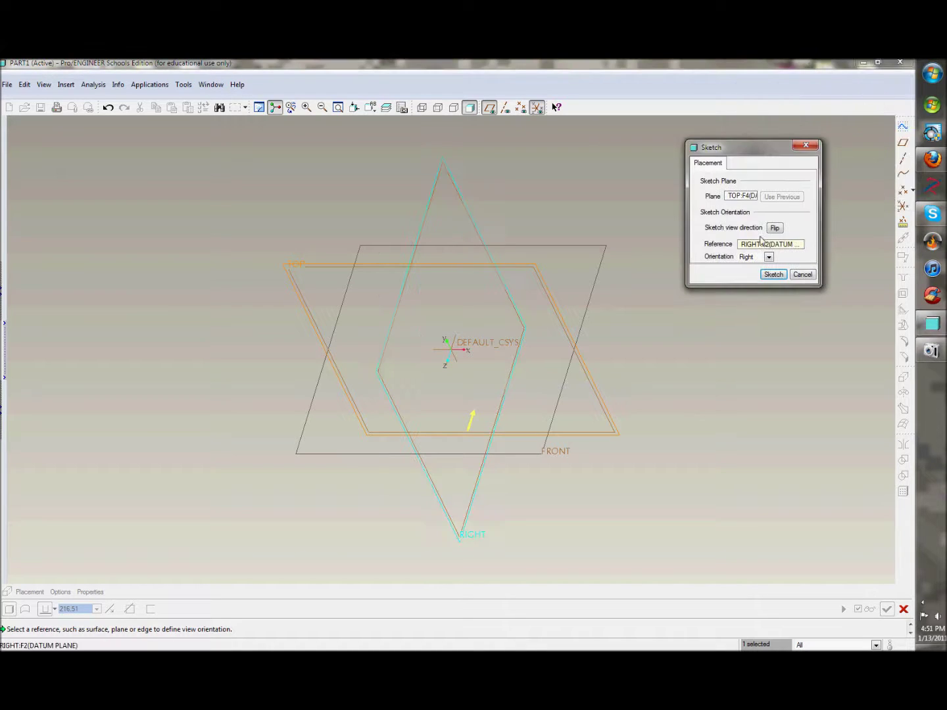
{"action": "left_click", "coordinate": [774, 275]}
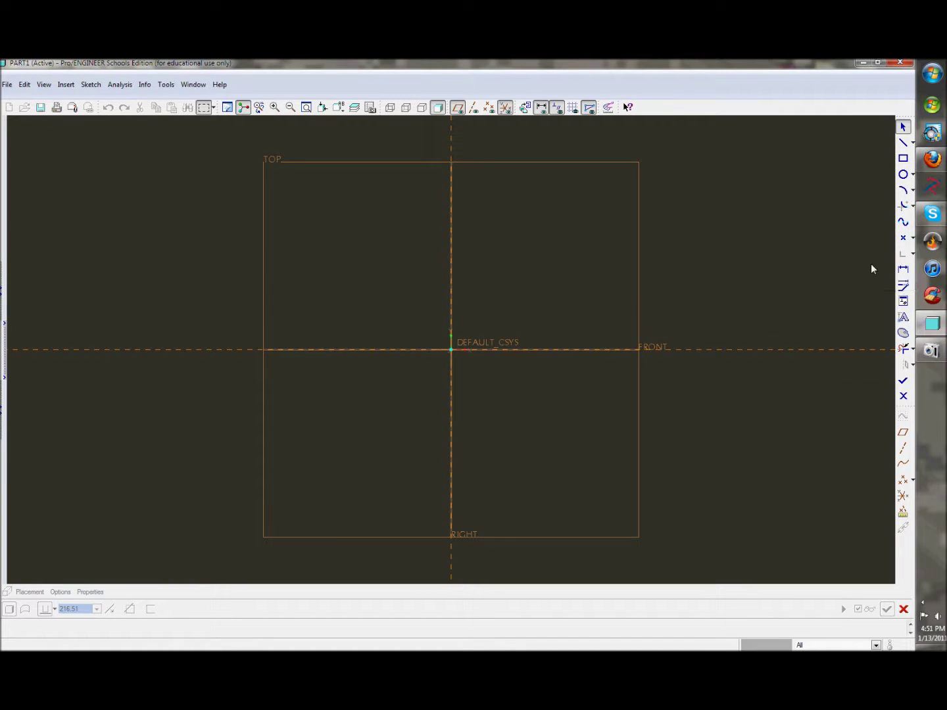
Sketch a rectangle about 205 wide and 70 high with its lower-left corner at the coordinate system origin.
{"action": "left_click", "coordinate": [904, 161]}
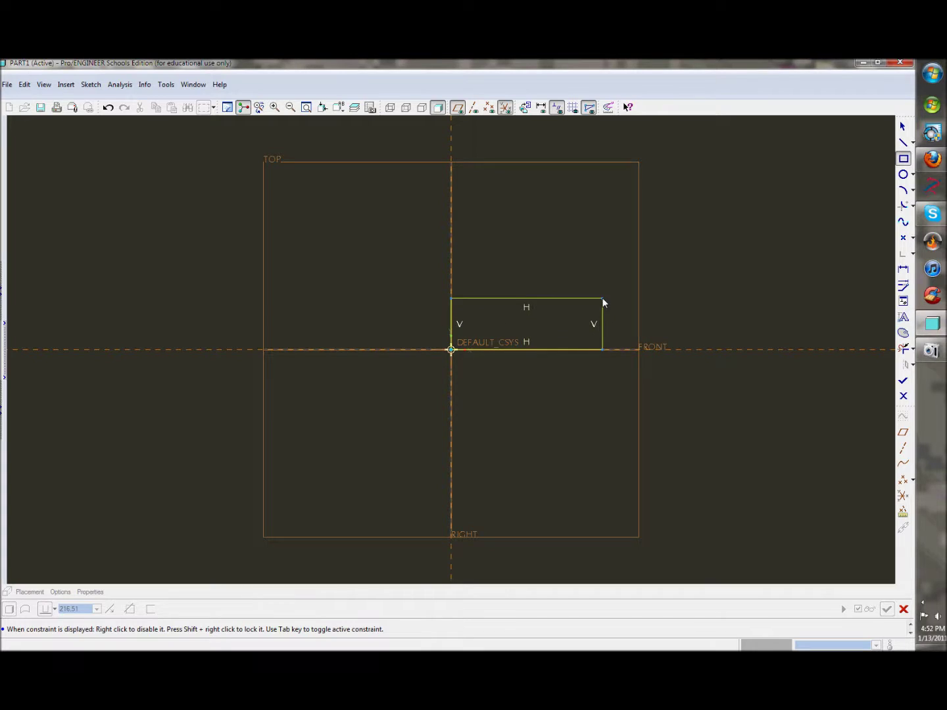
{"action": "left_click", "coordinate": [602, 359]}
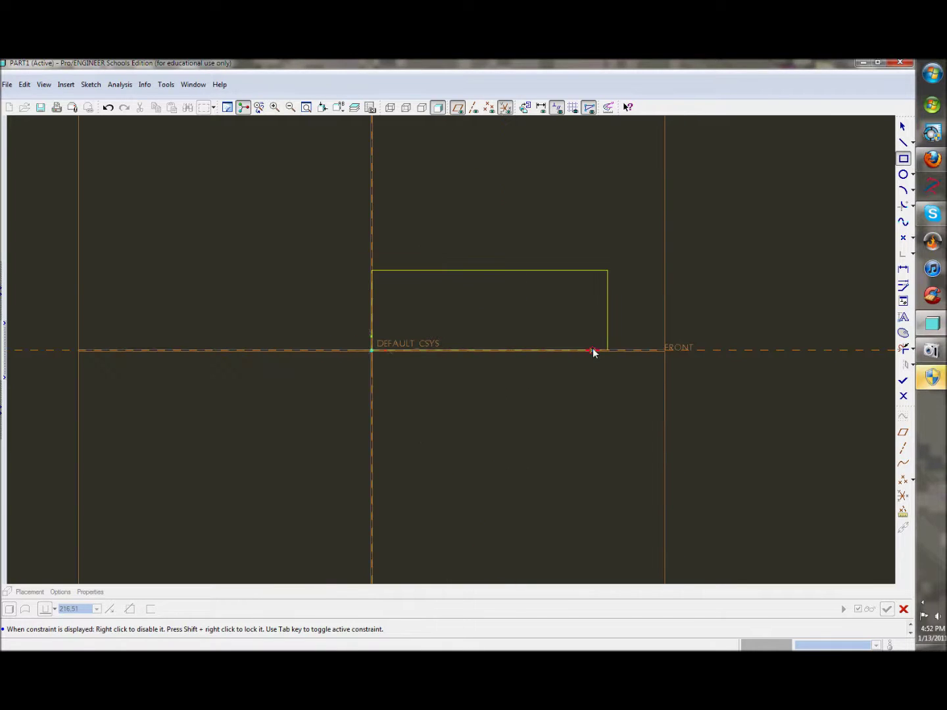
{"action": "left_click", "coordinate": [903, 126]}
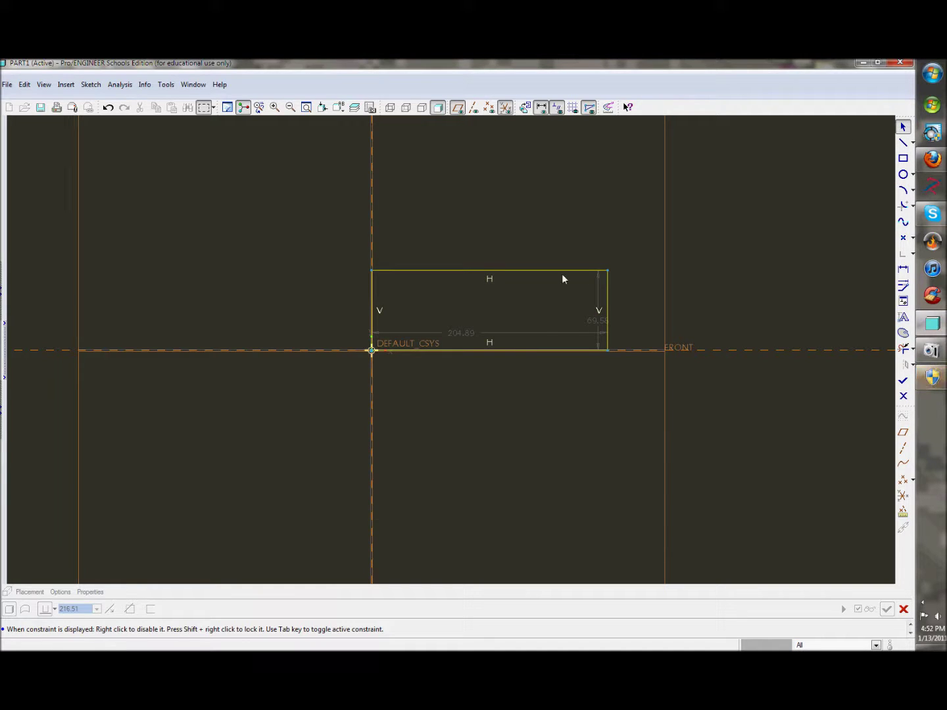
Set both the height and the width of the rectangle to 5.
{"action": "double_click", "coordinate": [597, 321]}
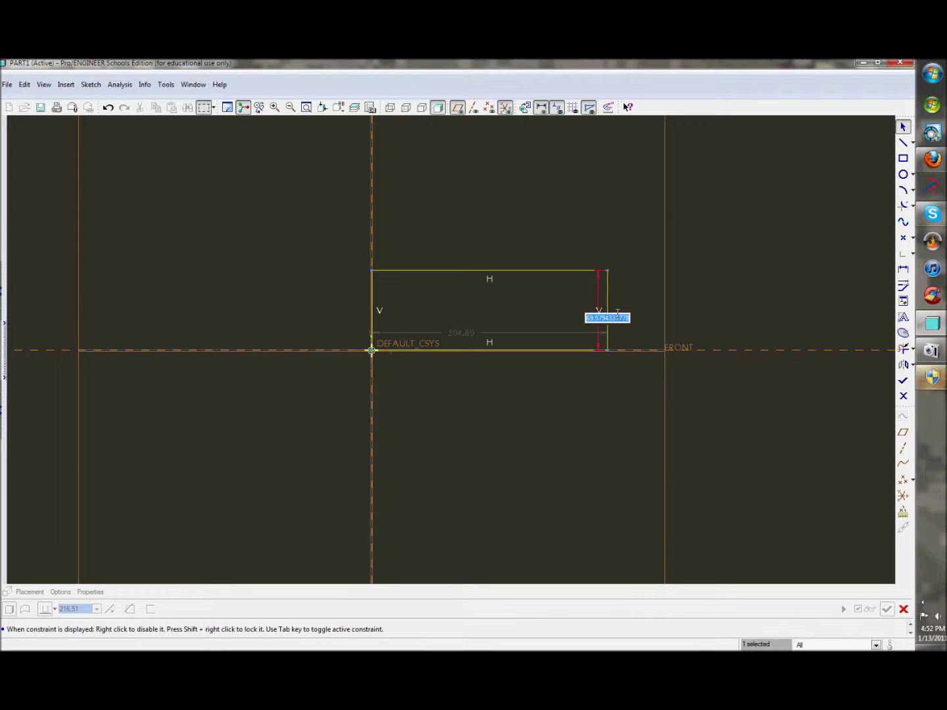
{"action": "type", "text": "5"}
{"action": "key", "text": "Return"}
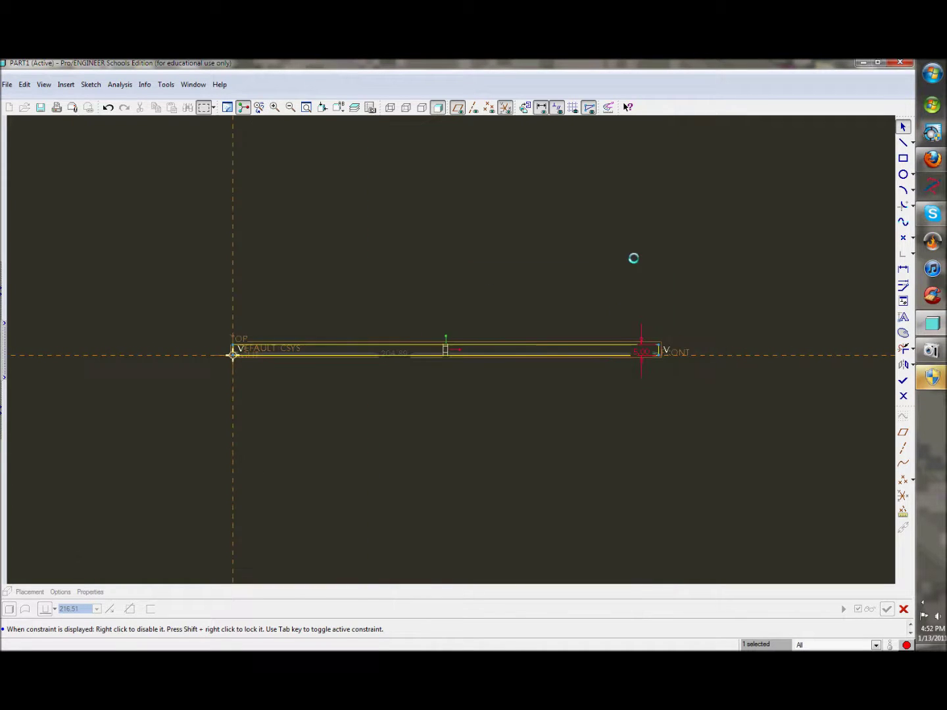
{"action": "scroll", "coordinate": [361, 343], "scroll_direction": "down", "scroll_amount": 1}
{"action": "scroll", "coordinate": [369, 345], "scroll_direction": "up", "scroll_amount": 3}
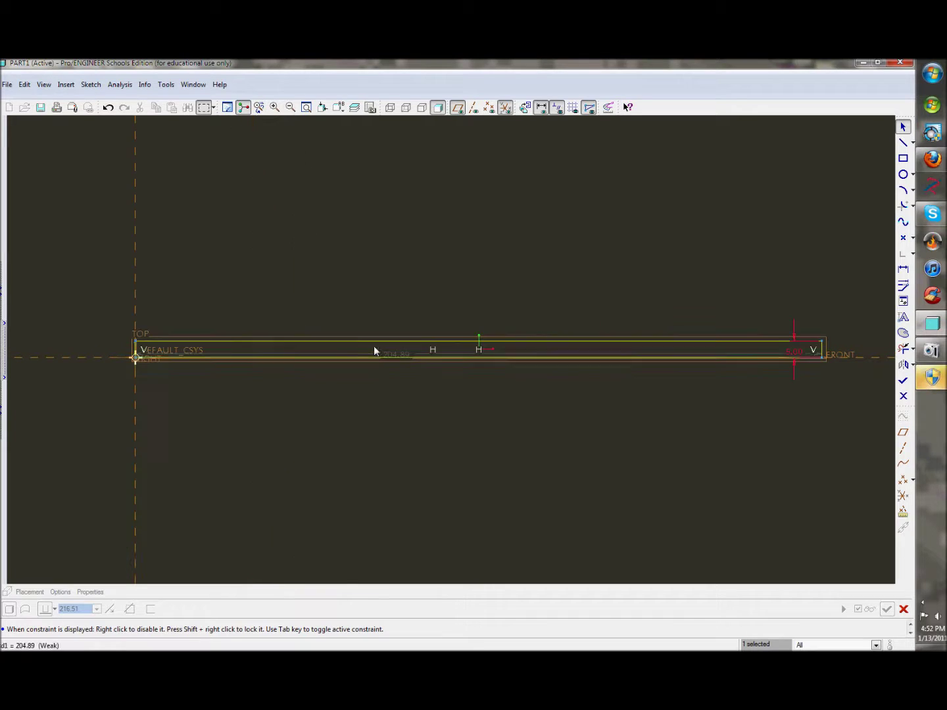
{"action": "double_click", "coordinate": [400, 356]}
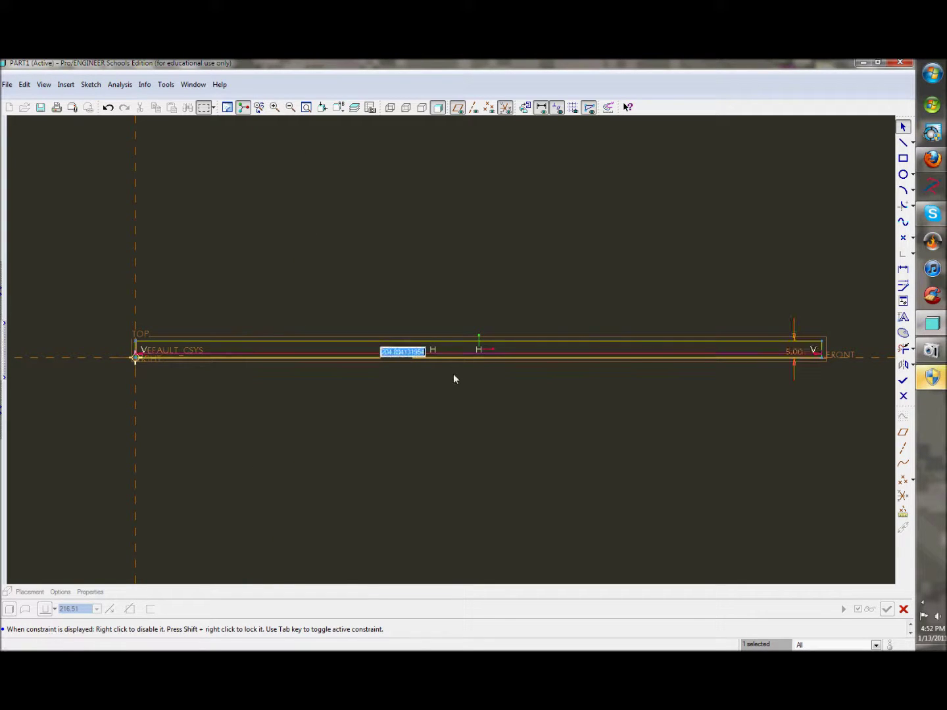
{"action": "type", "text": "5"}
{"action": "key", "text": "Return"}
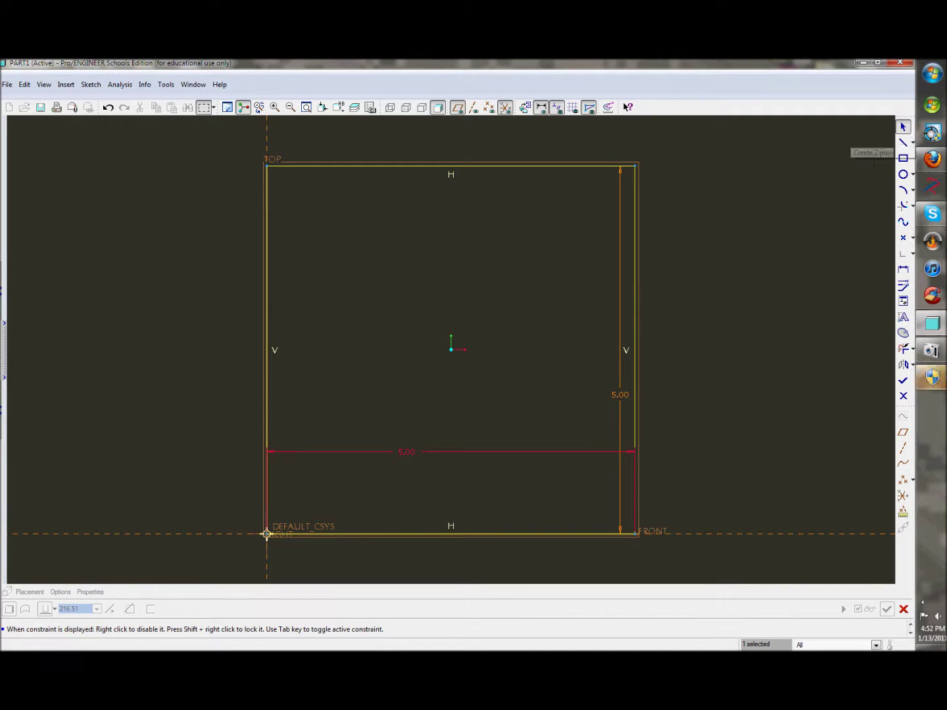
Accept the 5 by 5 square sketch as the section of the extrusion.
{"action": "left_click", "coordinate": [517, 325]}
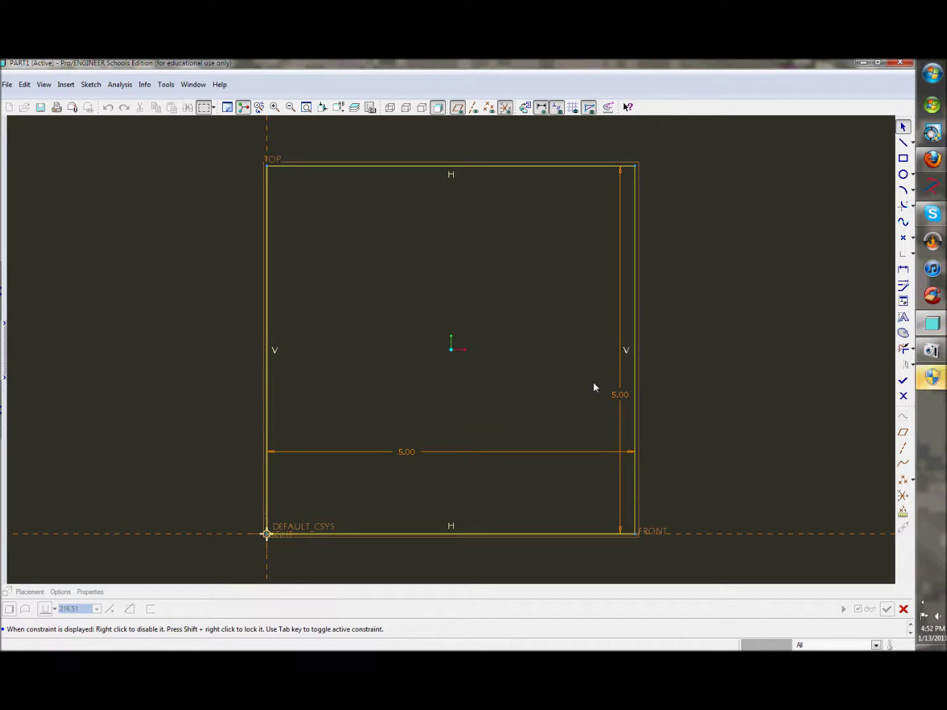
{"action": "scroll", "coordinate": [754, 304], "scroll_direction": "down", "scroll_amount": 2}
{"action": "scroll", "coordinate": [739, 262], "scroll_direction": "up", "scroll_amount": 4}
{"action": "scroll", "coordinate": [738, 262], "scroll_direction": "down", "scroll_amount": 1}
{"action": "scroll", "coordinate": [740, 263], "scroll_direction": "up", "scroll_amount": 1}
{"action": "mouse_move", "coordinate": [750, 277]}
{"action": "middle_mouse_down"}
{"action": "mouse_move", "coordinate": [719, 279]}
{"action": "mouse_move", "coordinate": [672, 343]}
{"action": "mouse_move", "coordinate": [767, 364]}
{"action": "mouse_move", "coordinate": [711, 226]}
{"action": "mouse_move", "coordinate": [560, 247]}
{"action": "mouse_move", "coordinate": [569, 402]}
{"action": "mouse_move", "coordinate": [674, 395]}
{"action": "mouse_move", "coordinate": [713, 283]}
{"action": "mouse_move", "coordinate": [611, 239]}
{"action": "mouse_move", "coordinate": [469, 364]}
{"action": "mouse_move", "coordinate": [465, 429]}
{"action": "mouse_move", "coordinate": [617, 477]}
{"action": "mouse_move", "coordinate": [721, 366]}
{"action": "mouse_move", "coordinate": [620, 273]}
{"action": "mouse_move", "coordinate": [529, 275]}
{"action": "mouse_move", "coordinate": [477, 328]}
{"action": "mouse_move", "coordinate": [547, 431]}
{"action": "mouse_move", "coordinate": [639, 431]}
{"action": "mouse_move", "coordinate": [723, 362]}
{"action": "mouse_move", "coordinate": [792, 394]}
{"action": "mouse_move", "coordinate": [789, 416]}
{"action": "mouse_move", "coordinate": [780, 397]}
{"action": "middle_mouse_up"}
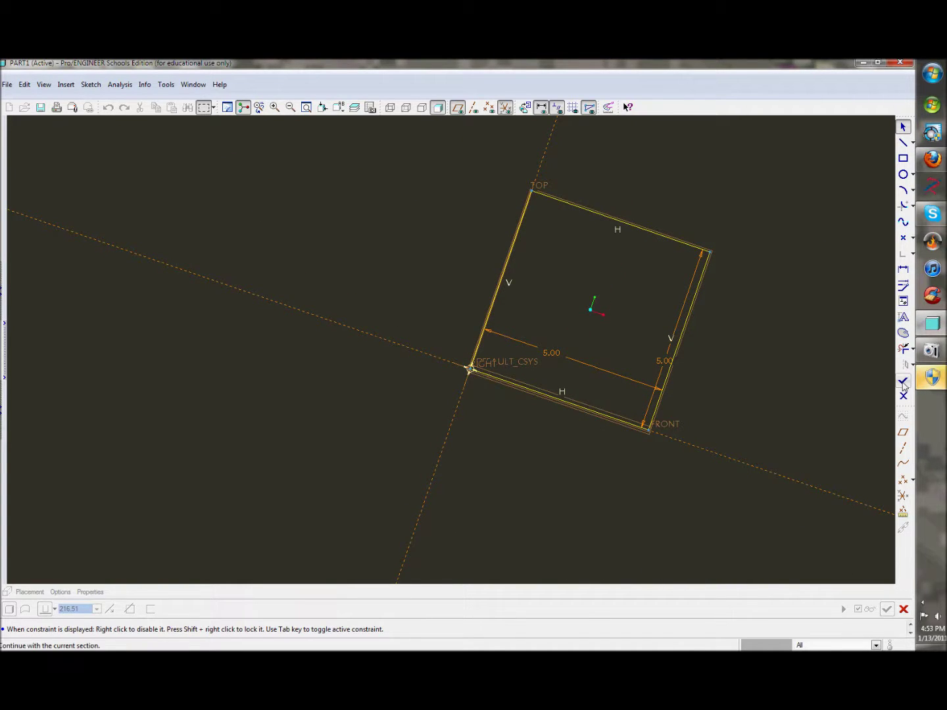
{"action": "left_click", "coordinate": [904, 380]}
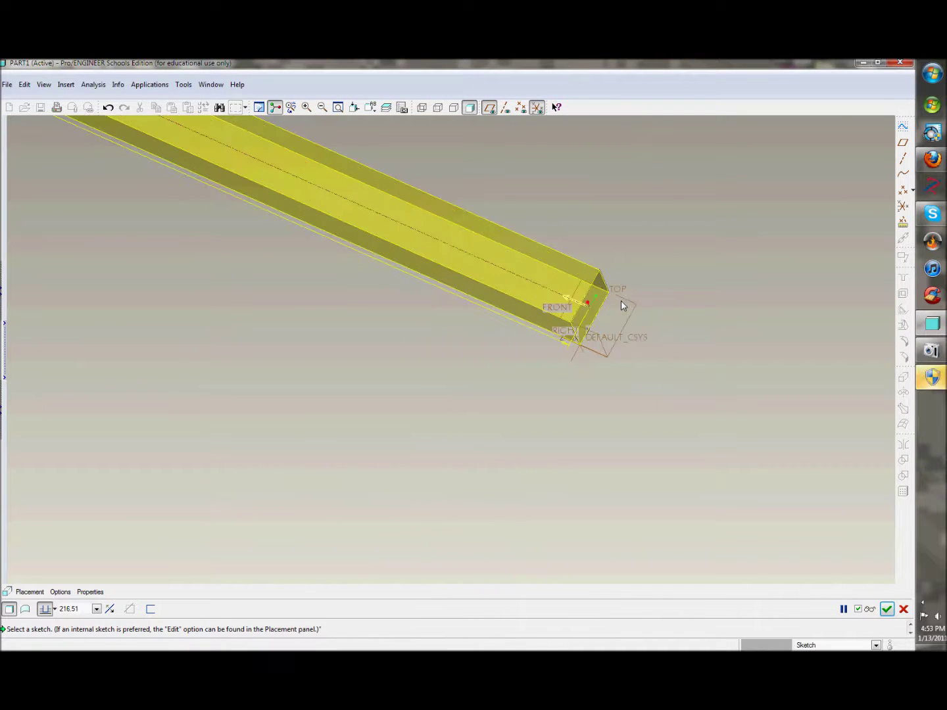
Set the extrusion depth and complete the solid block.
{"action": "middle_click_drag", "start_coordinate": [406, 386], "coordinate": [346, 318]}
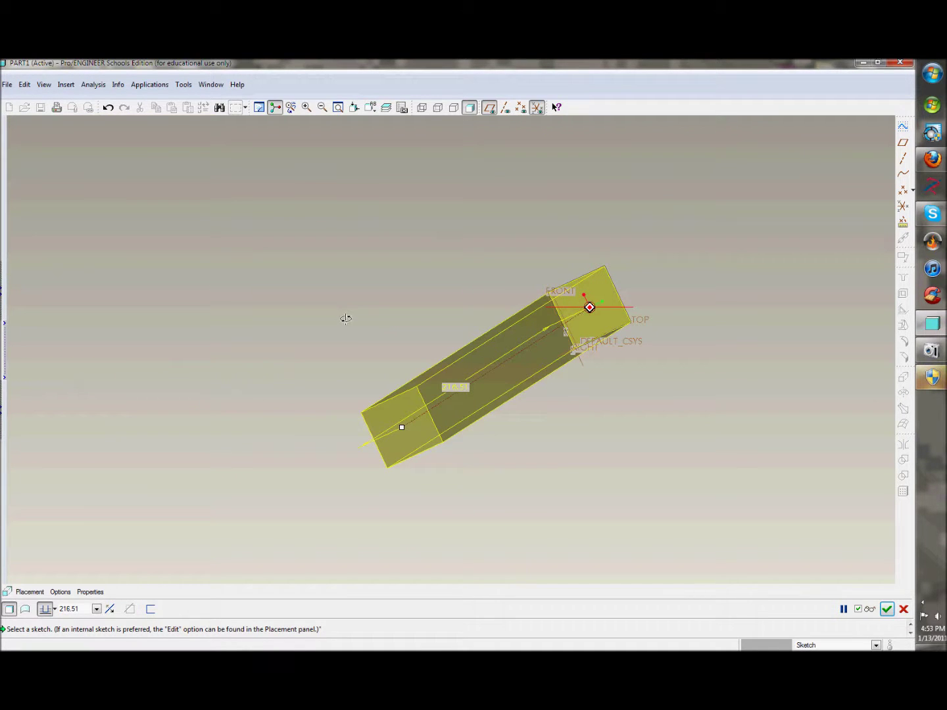
{"action": "double_click", "coordinate": [83, 611]}
{"action": "type", "text": "1"}
{"action": "key", "text": "Return"}
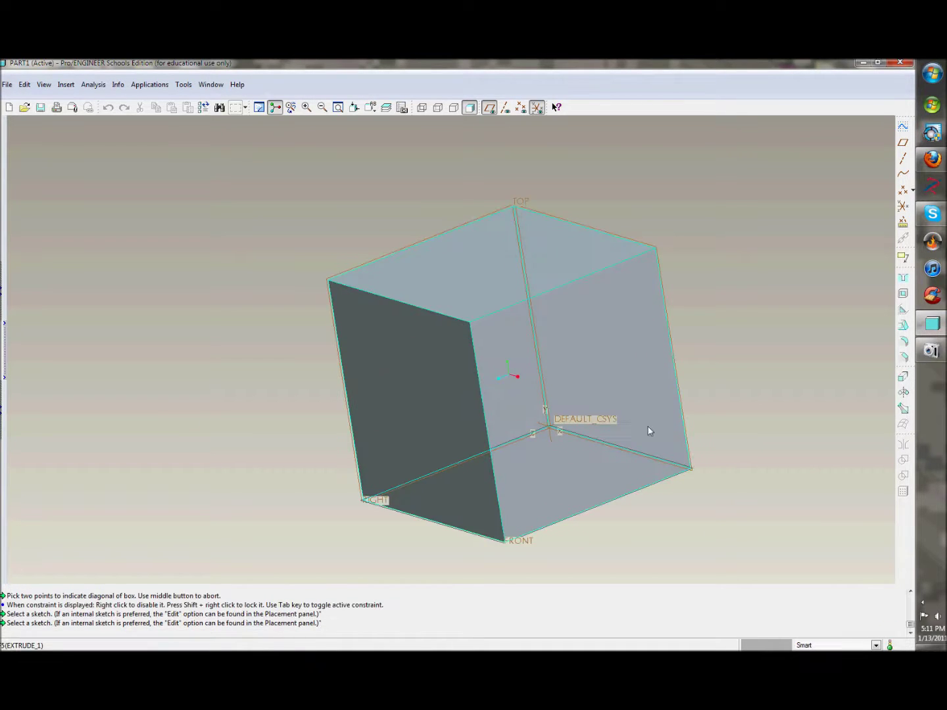
Delete the extruded block from the model and restore the standard orientation.
{"action": "key", "text": "ctrl+d"}
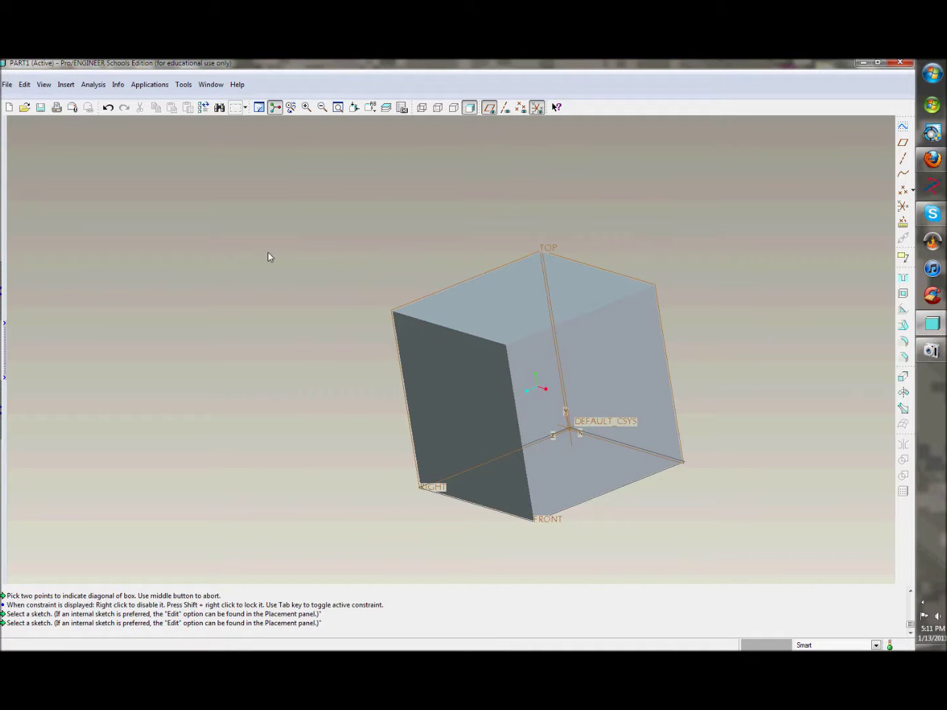
{"action": "left_click", "coordinate": [1, 295]}
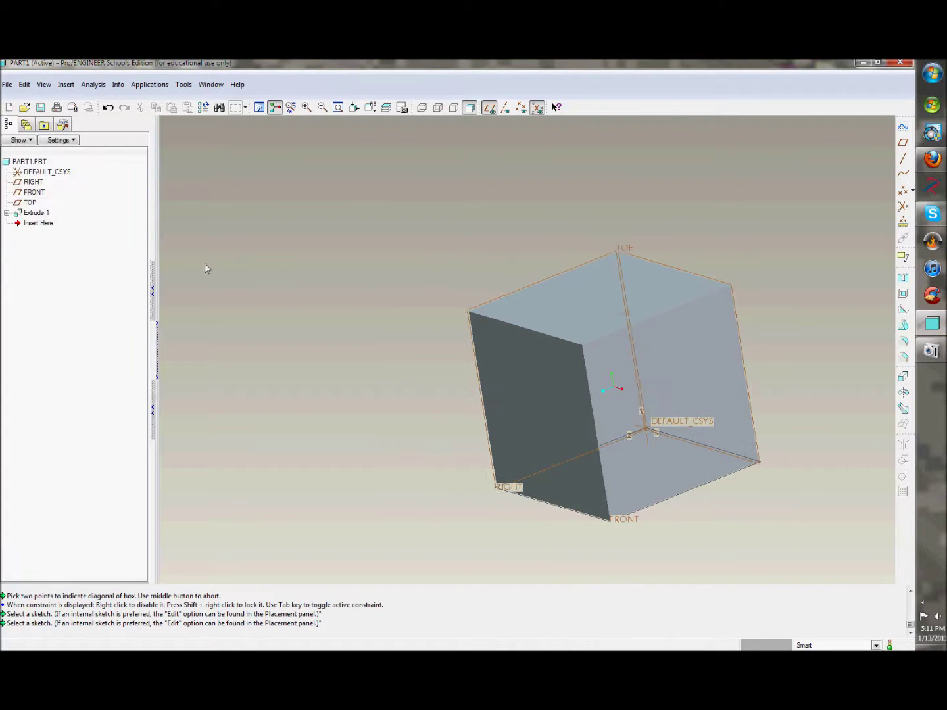
{"action": "left_click", "coordinate": [36, 213]}
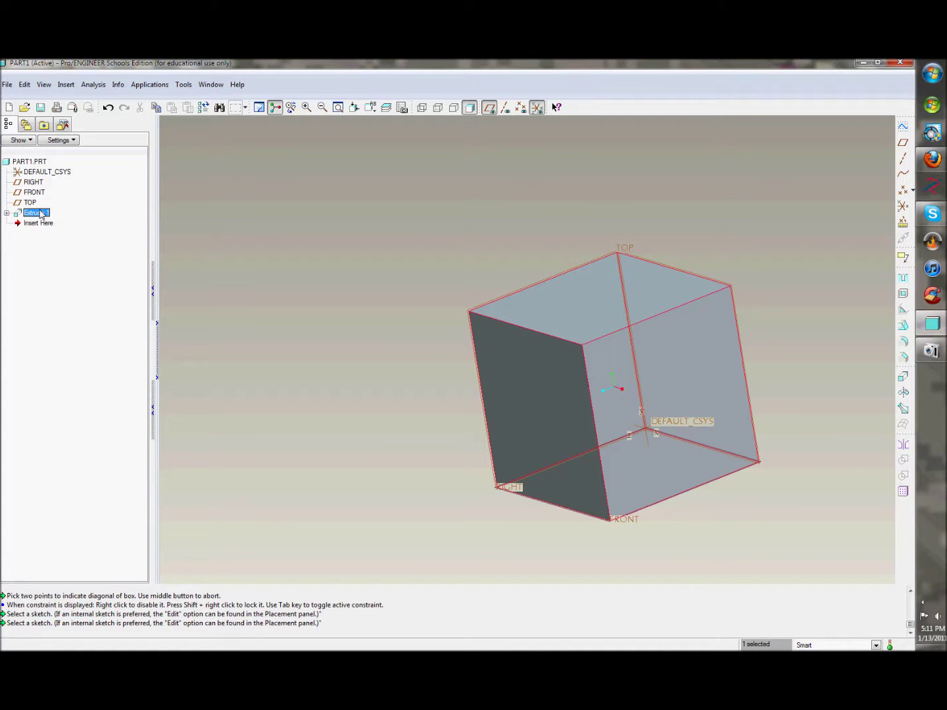
{"action": "right_click", "coordinate": [39, 216]}
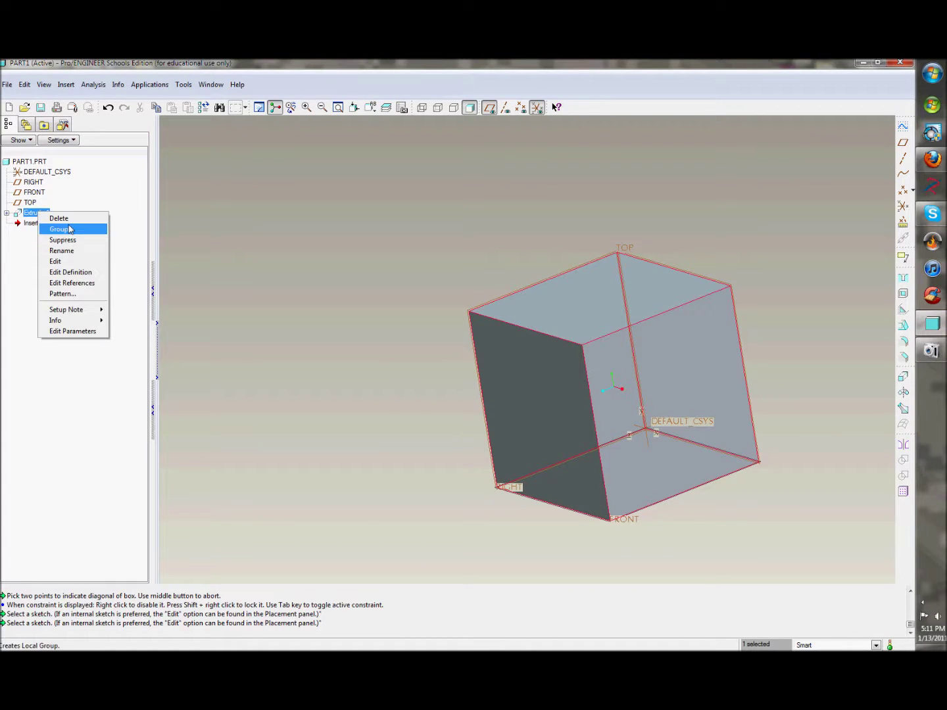
{"action": "left_click", "coordinate": [68, 227]}
{"action": "left_click", "coordinate": [473, 387]}
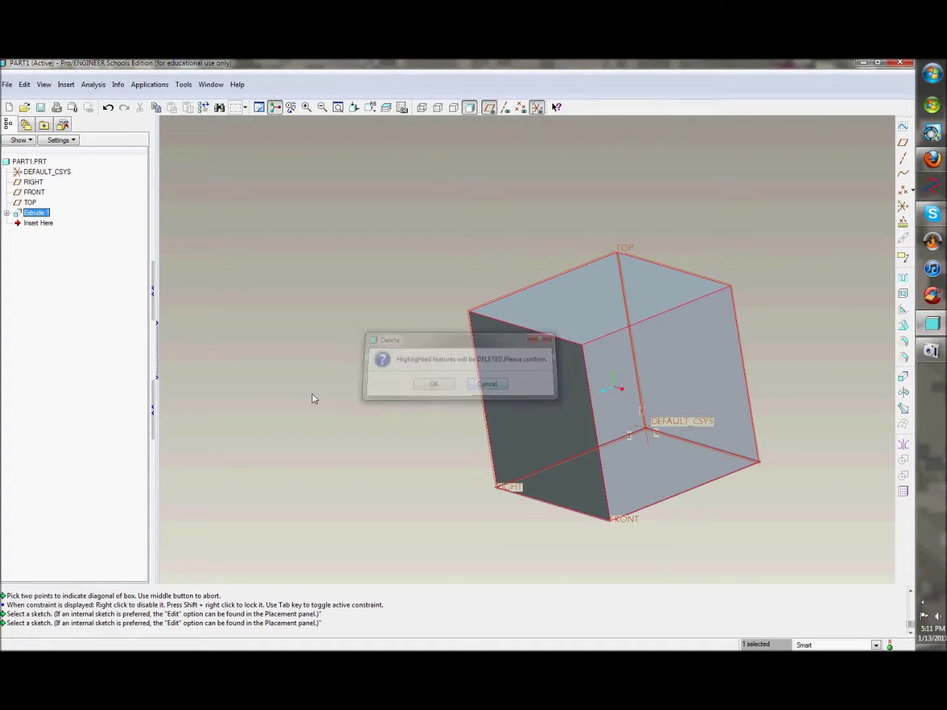
{"action": "right_click", "coordinate": [30, 217]}
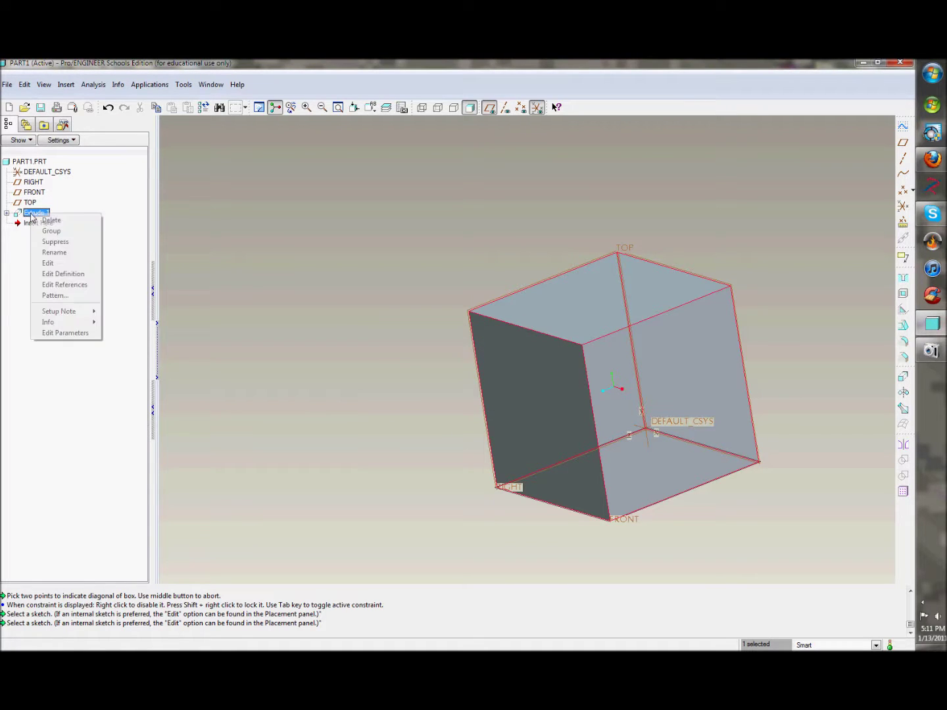
{"action": "left_click", "coordinate": [63, 224]}
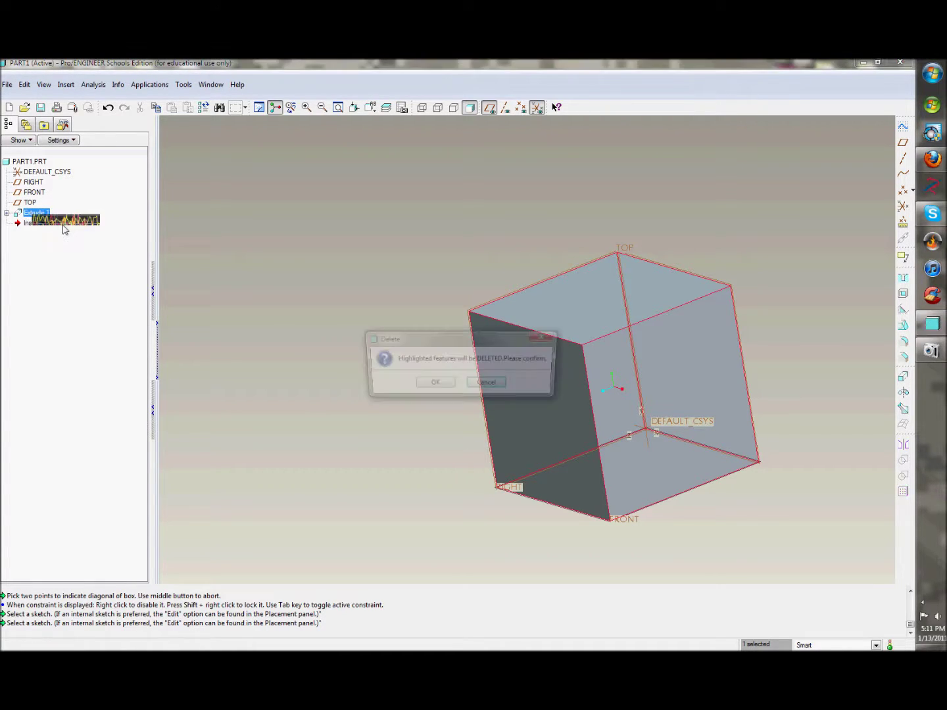
{"action": "left_click", "coordinate": [433, 385]}
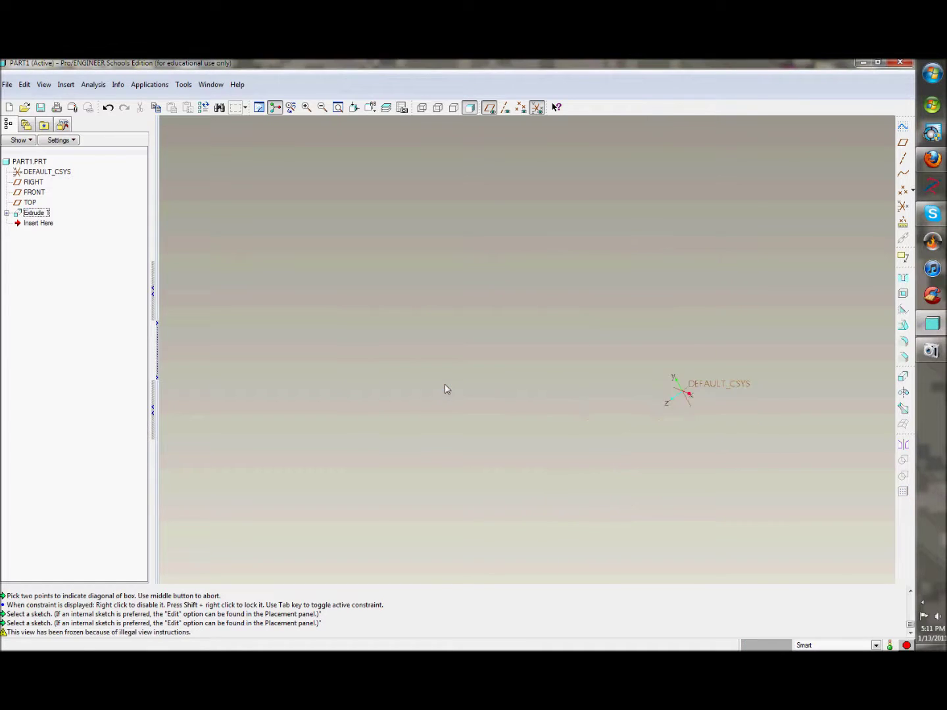
{"action": "left_click", "coordinate": [152, 293]}
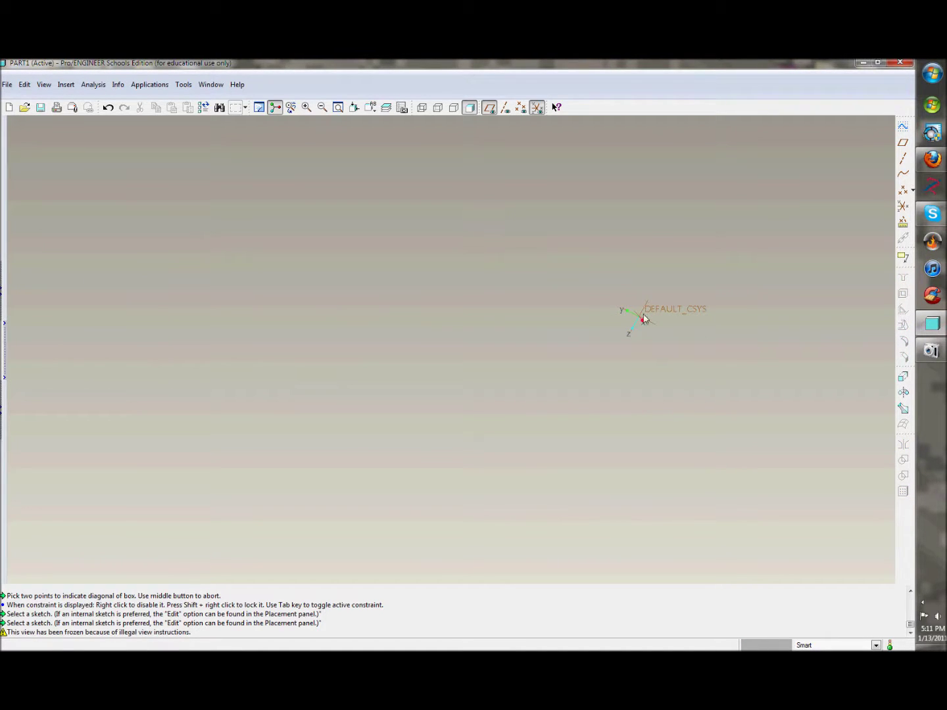
{"action": "key", "text": "ctrl+d"}
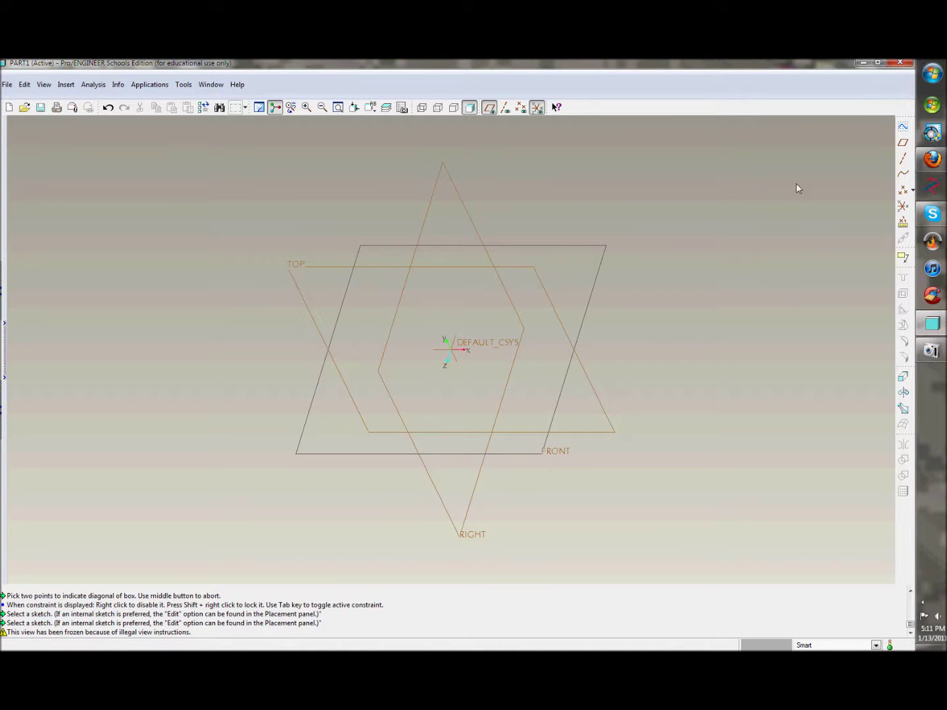
Start an Extrude with an internal sketch on the TOP datum plane, keeping the RIGHT plane as reference with orientation Right.
{"action": "left_click", "coordinate": [903, 379]}
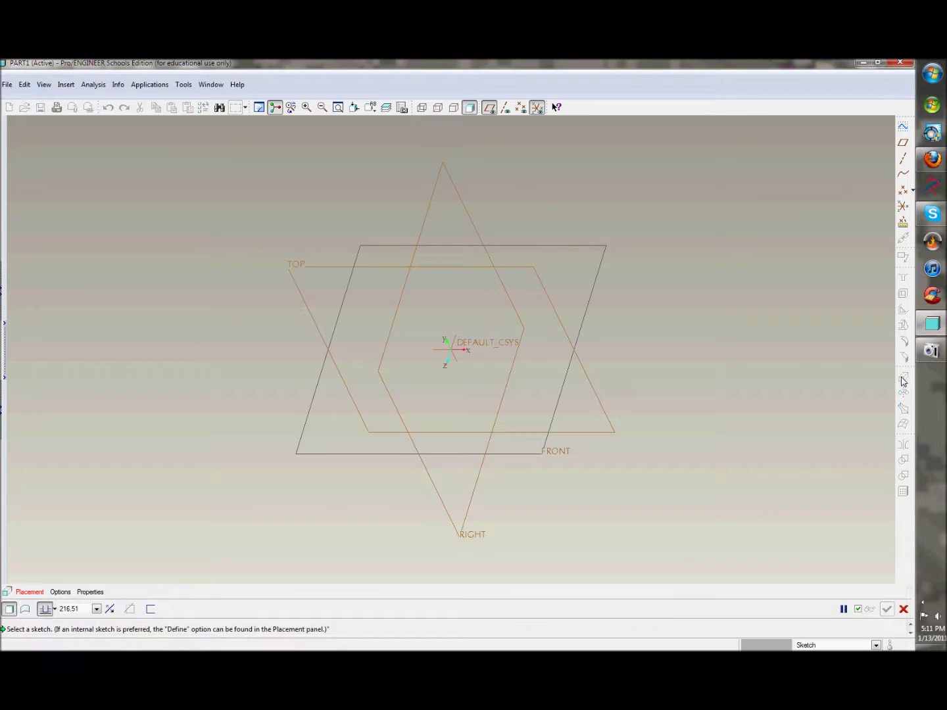
{"action": "left_click", "coordinate": [34, 593]}
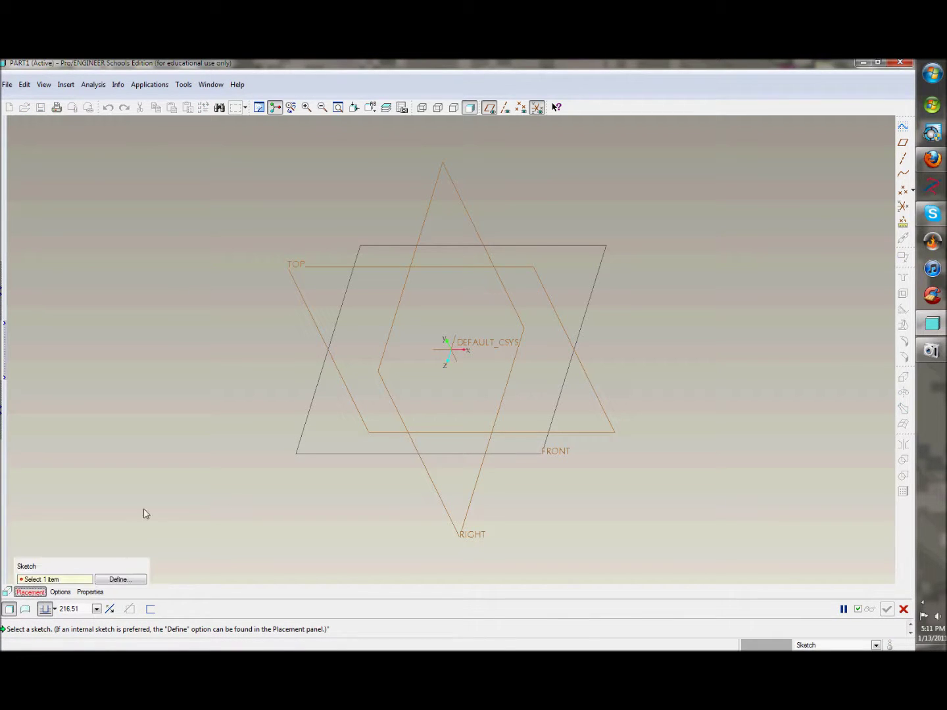
{"action": "left_click", "coordinate": [112, 580]}
{"action": "left_click", "coordinate": [300, 265]}
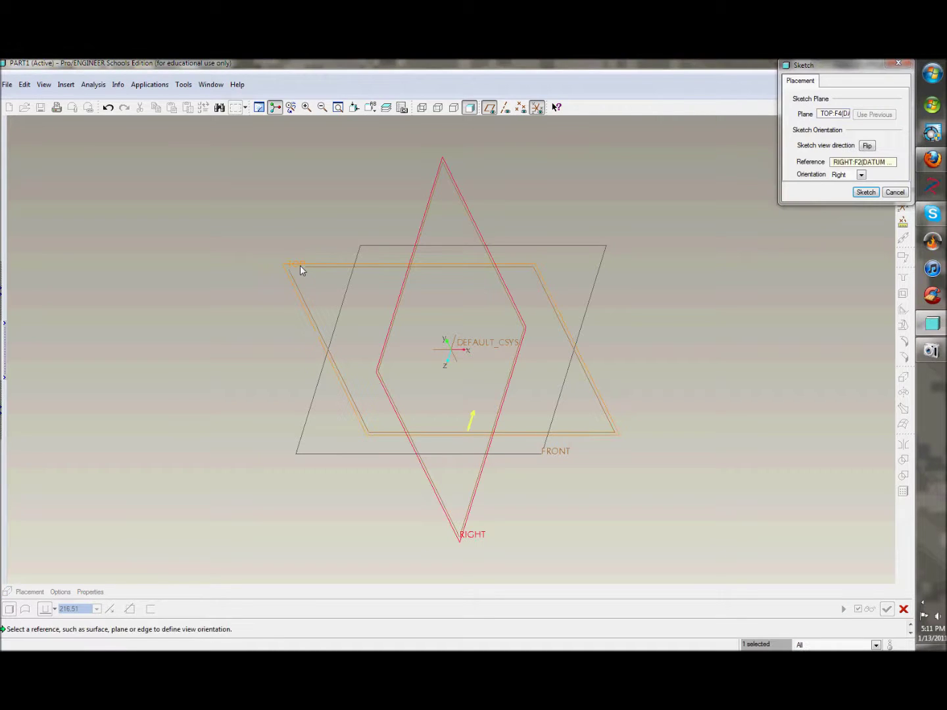
{"action": "left_click", "coordinate": [864, 192]}
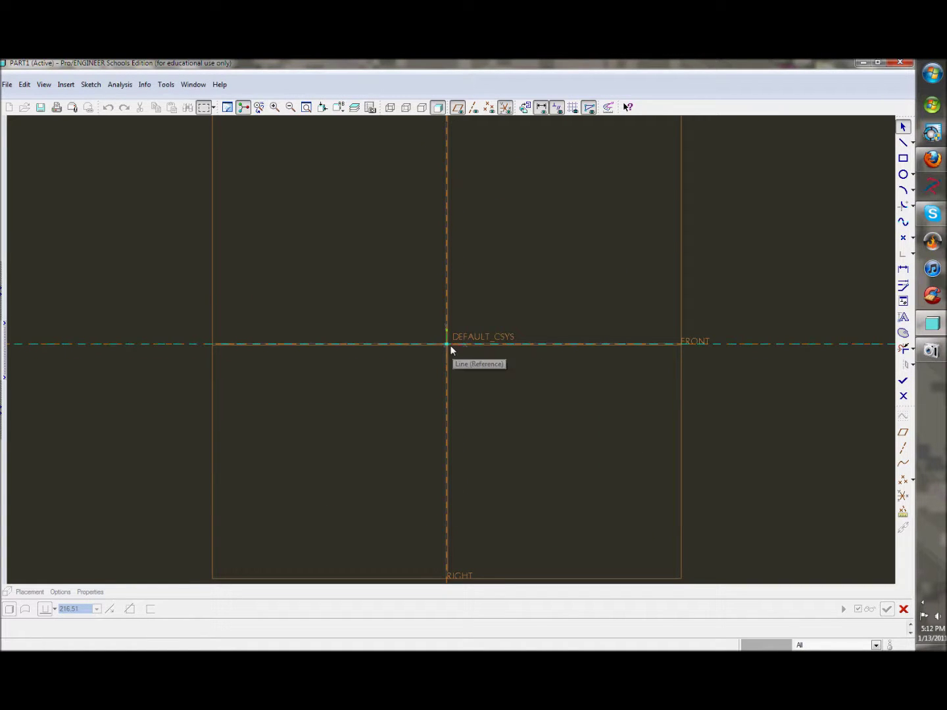
Sketch an equal-sided rectangle about 78 wide with its lower-left corner at the coordinate system origin.
{"action": "left_click", "coordinate": [903, 158]}
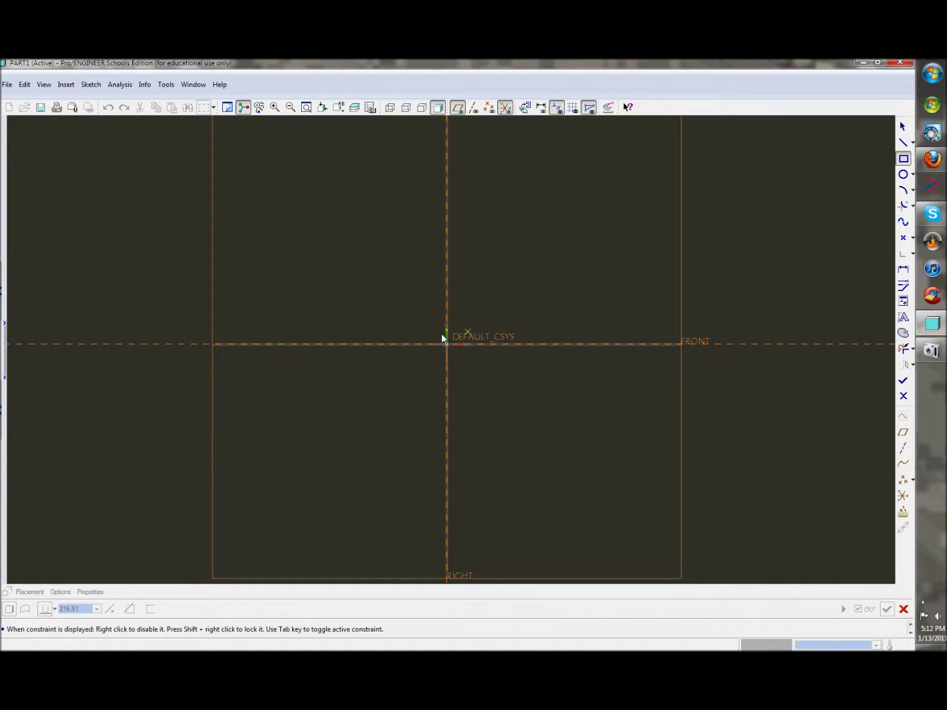
{"action": "left_click", "coordinate": [447, 344]}
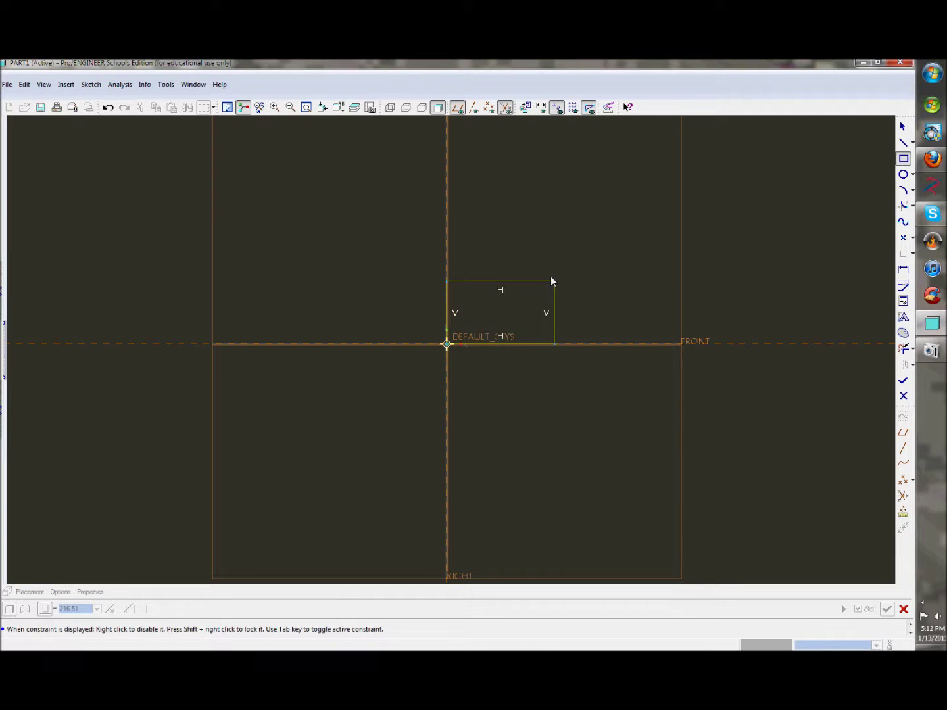
{"action": "left_click", "coordinate": [519, 272]}
{"action": "scroll", "coordinate": [530, 310], "scroll_direction": "down", "scroll_amount": 2}
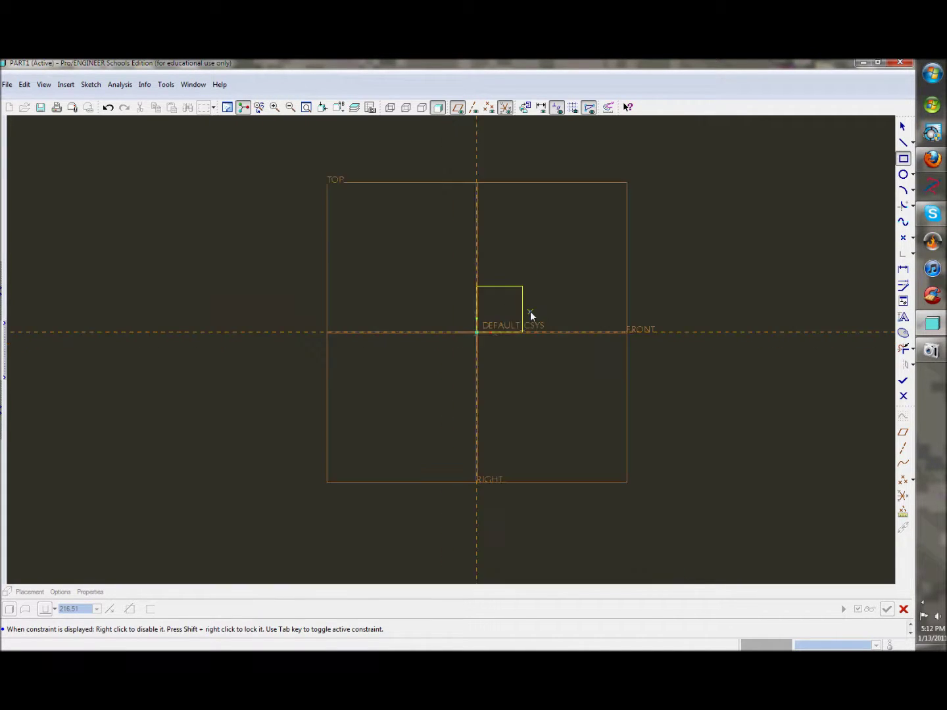
{"action": "scroll", "coordinate": [530, 310], "scroll_direction": "up", "scroll_amount": 3}
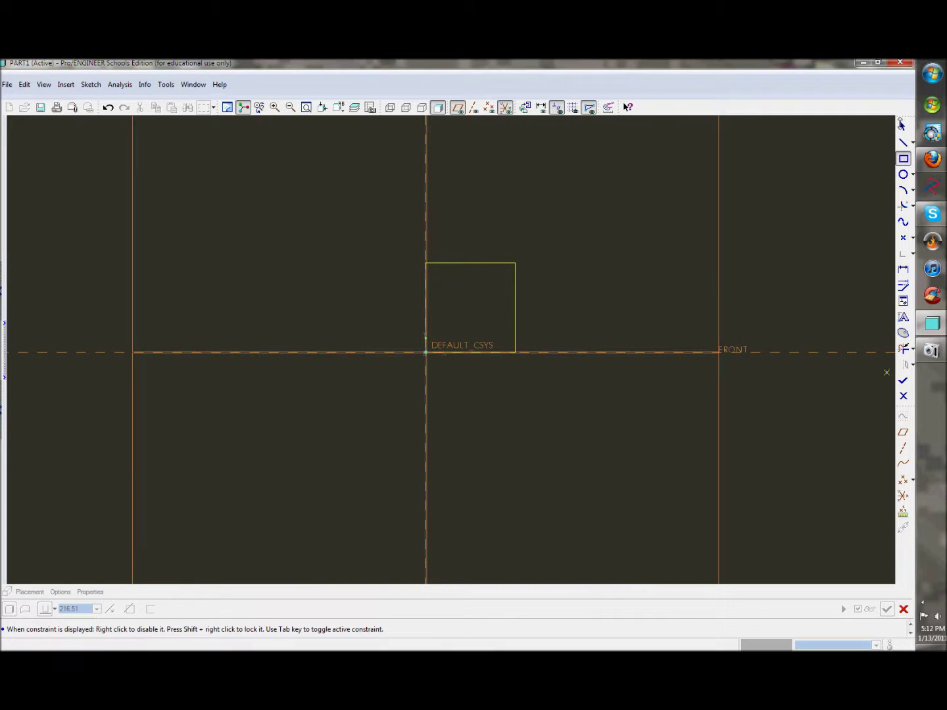
{"action": "left_click", "coordinate": [904, 126]}
{"action": "scroll", "coordinate": [488, 306], "scroll_direction": "down", "scroll_amount": 2}
{"action": "scroll", "coordinate": [491, 306], "scroll_direction": "up", "scroll_amount": 3}
{"action": "scroll", "coordinate": [510, 313], "scroll_direction": "up", "scroll_amount": 1}
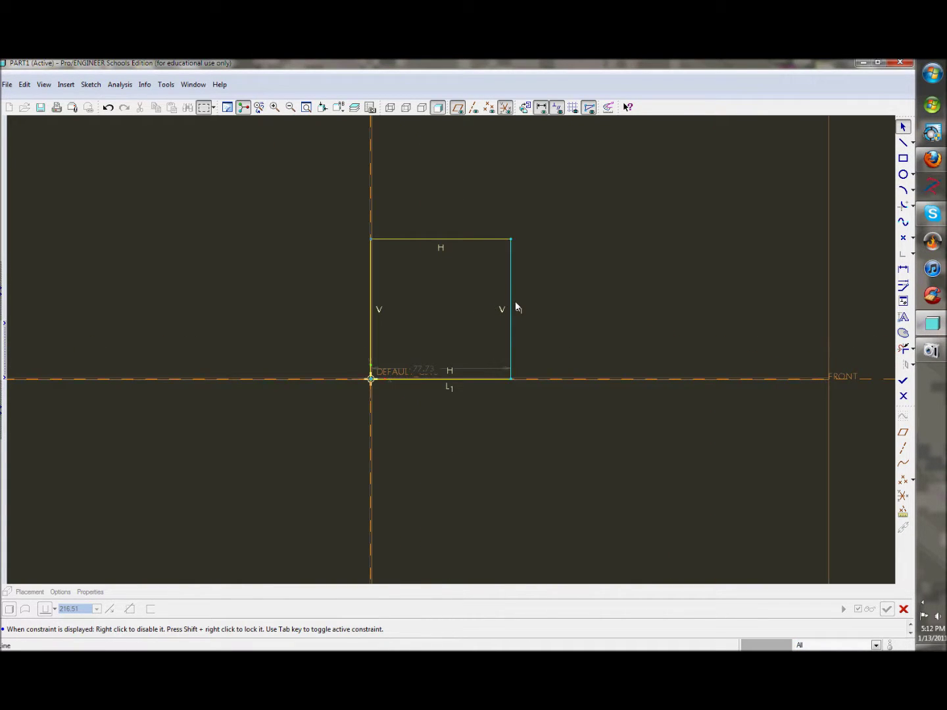
Set the square's side length to 5 and accept the sketch.
{"action": "scroll", "coordinate": [504, 322], "scroll_direction": "up", "scroll_amount": 1}
{"action": "double_click", "coordinate": [407, 382]}
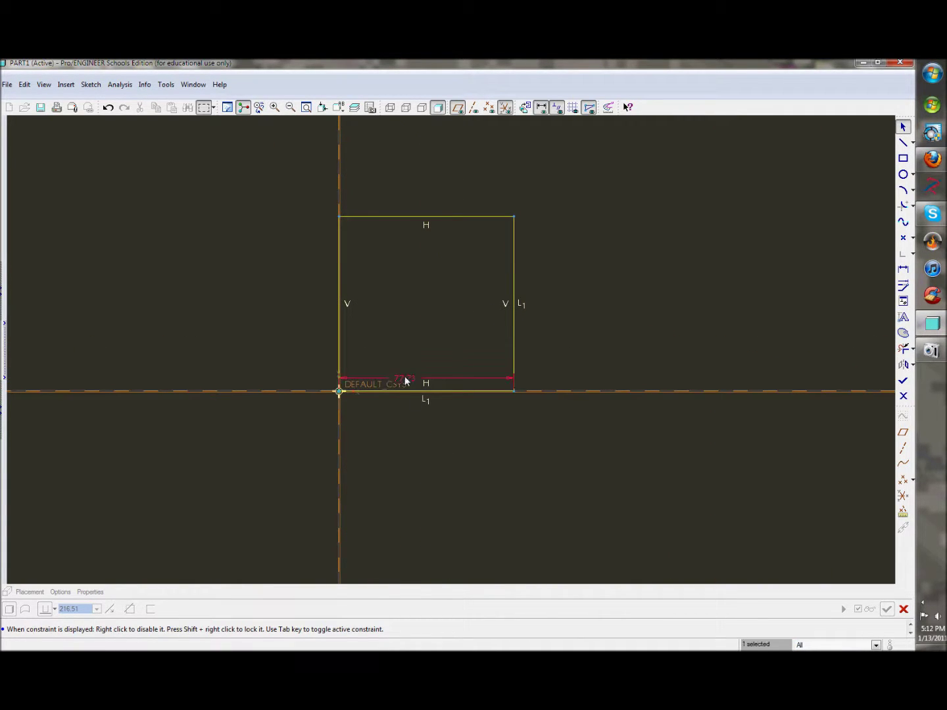
{"action": "type", "text": "5"}
{"action": "key", "text": "Return"}
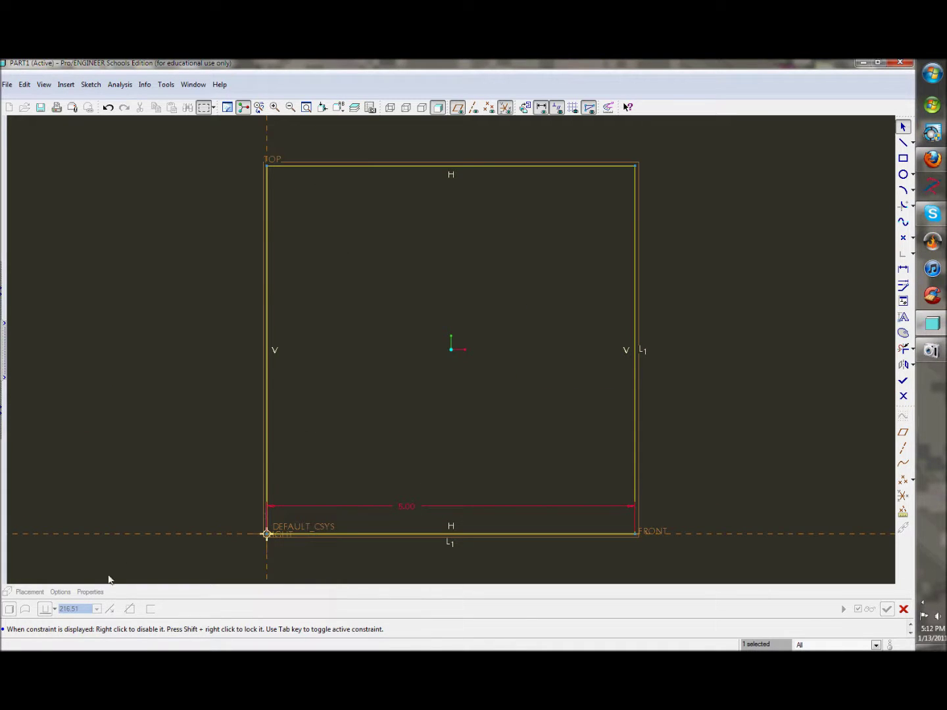
{"action": "left_click", "coordinate": [904, 383]}
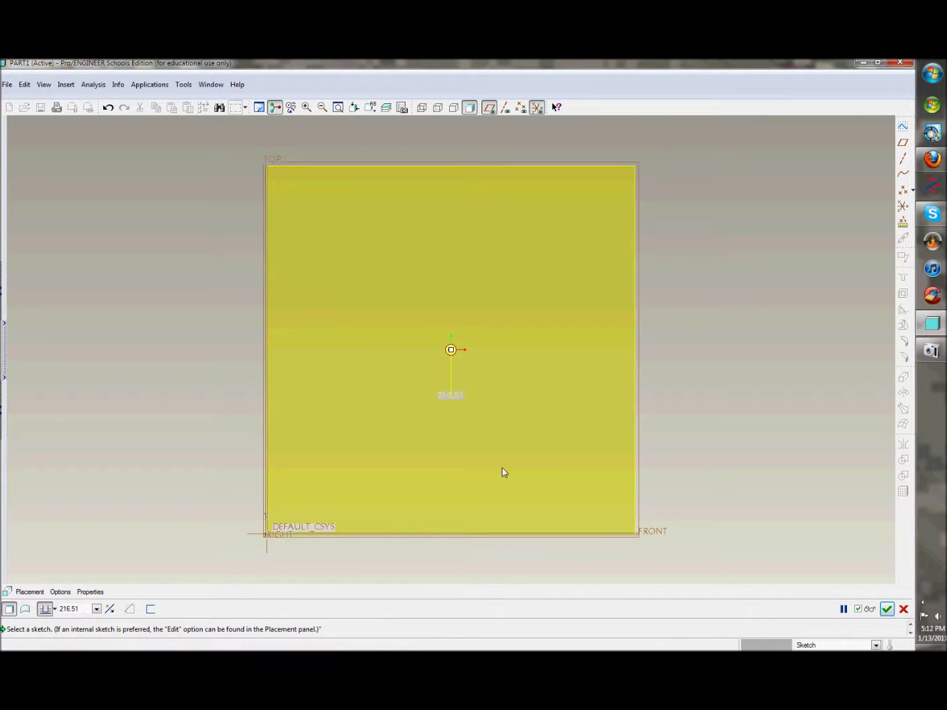
Set the extrusion depth to 5, complete the cube and restore the standard orientation.
{"action": "middle_click_drag", "start_coordinate": [691, 413], "coordinate": [419, 562]}
{"action": "double_click", "coordinate": [69, 609]}
{"action": "type", "text": "5"}
{"action": "key", "text": "Return"}
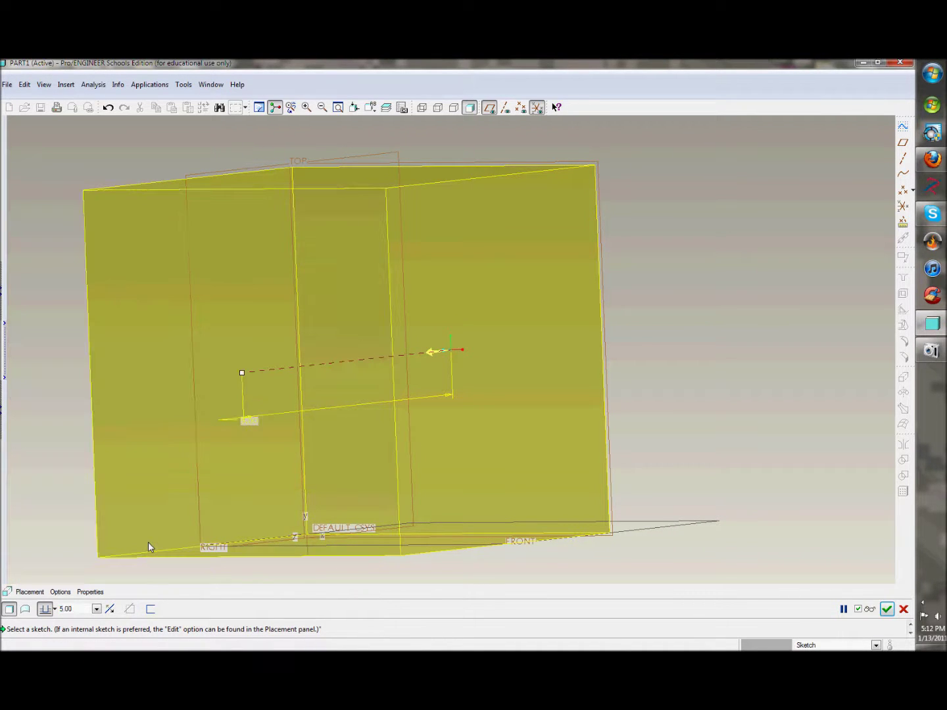
{"action": "scroll", "coordinate": [514, 403], "scroll_direction": "down", "scroll_amount": 2}
{"action": "scroll", "coordinate": [515, 405], "scroll_direction": "down", "scroll_amount": 1}
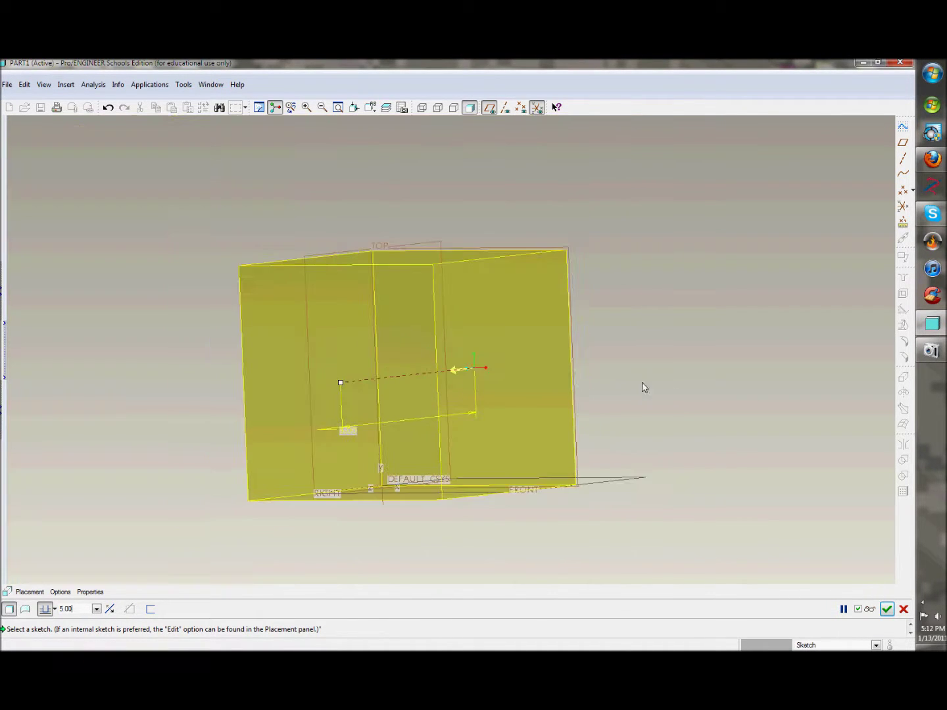
{"action": "left_click", "coordinate": [888, 611]}
{"action": "mouse_move", "coordinate": [735, 397]}
{"action": "middle_mouse_down"}
{"action": "mouse_move", "coordinate": [703, 425]}
{"action": "mouse_move", "coordinate": [634, 372]}
{"action": "mouse_move", "coordinate": [390, 381]}
{"action": "mouse_move", "coordinate": [355, 328]}
{"action": "mouse_move", "coordinate": [292, 355]}
{"action": "mouse_move", "coordinate": [345, 377]}
{"action": "mouse_move", "coordinate": [336, 402]}
{"action": "mouse_move", "coordinate": [283, 396]}
{"action": "mouse_move", "coordinate": [203, 335]}
{"action": "mouse_move", "coordinate": [205, 326]}
{"action": "middle_mouse_up"}
{"action": "mouse_move", "coordinate": [686, 410]}
{"action": "middle_mouse_down"}
{"action": "mouse_move", "coordinate": [615, 376]}
{"action": "mouse_move", "coordinate": [653, 311]}
{"action": "mouse_move", "coordinate": [630, 330]}
{"action": "mouse_move", "coordinate": [582, 343]}
{"action": "mouse_move", "coordinate": [258, 333]}
{"action": "mouse_move", "coordinate": [256, 383]}
{"action": "mouse_move", "coordinate": [286, 392]}
{"action": "mouse_move", "coordinate": [508, 312]}
{"action": "mouse_move", "coordinate": [492, 332]}
{"action": "mouse_move", "coordinate": [499, 350]}
{"action": "mouse_move", "coordinate": [502, 302]}
{"action": "middle_mouse_up"}
{"action": "key", "text": "ctrl+d"}
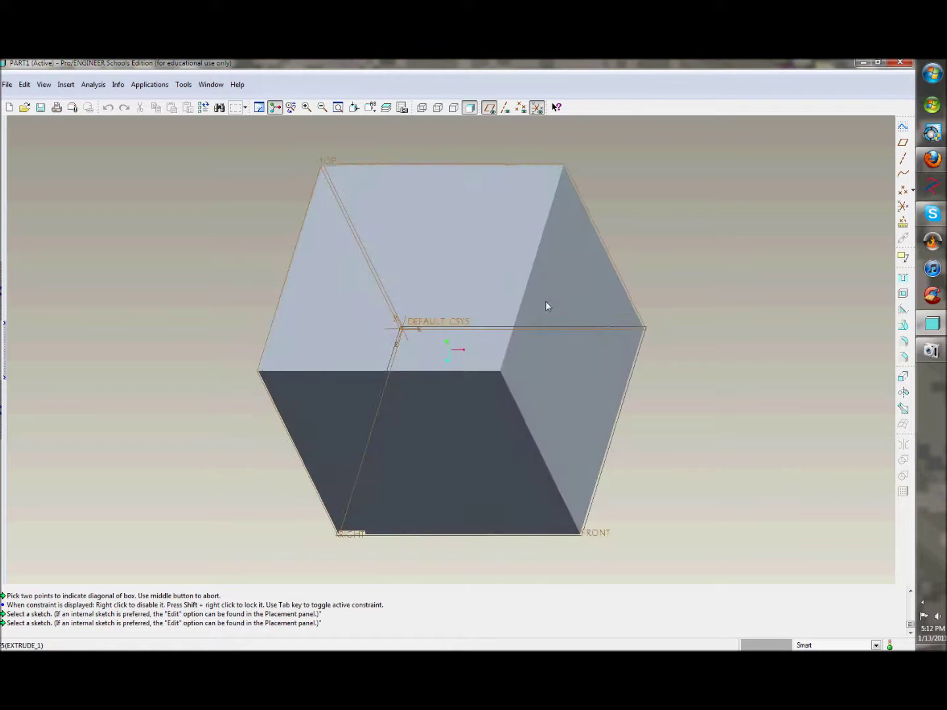
Toggle the display of the datum planes and the coordinate system off and back on.
{"action": "left_click", "coordinate": [493, 113]}
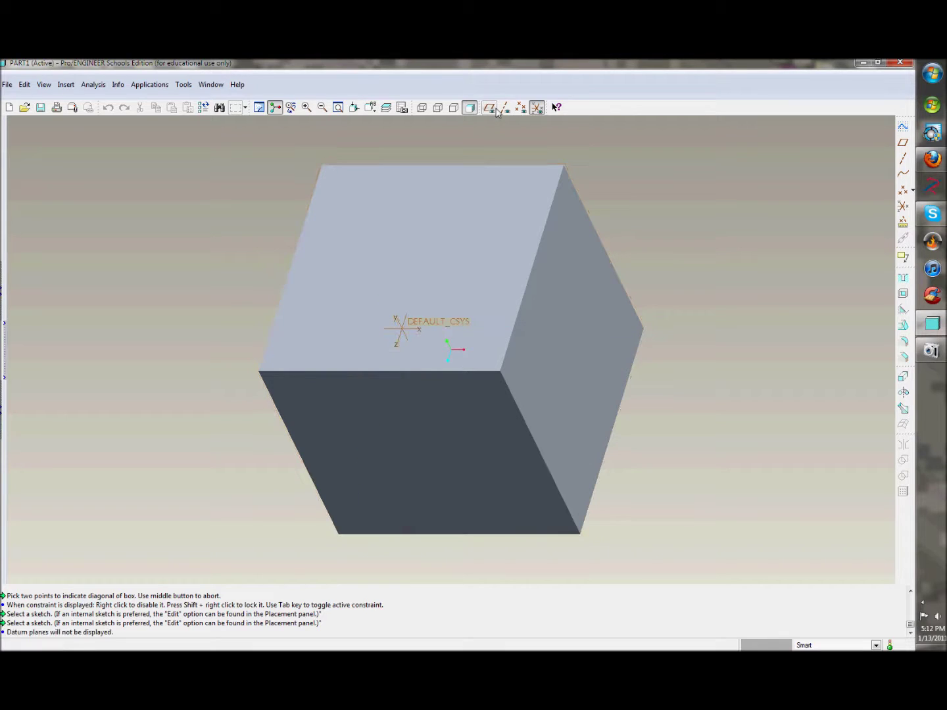
{"action": "left_click", "coordinate": [536, 109]}
{"action": "left_click", "coordinate": [537, 108]}
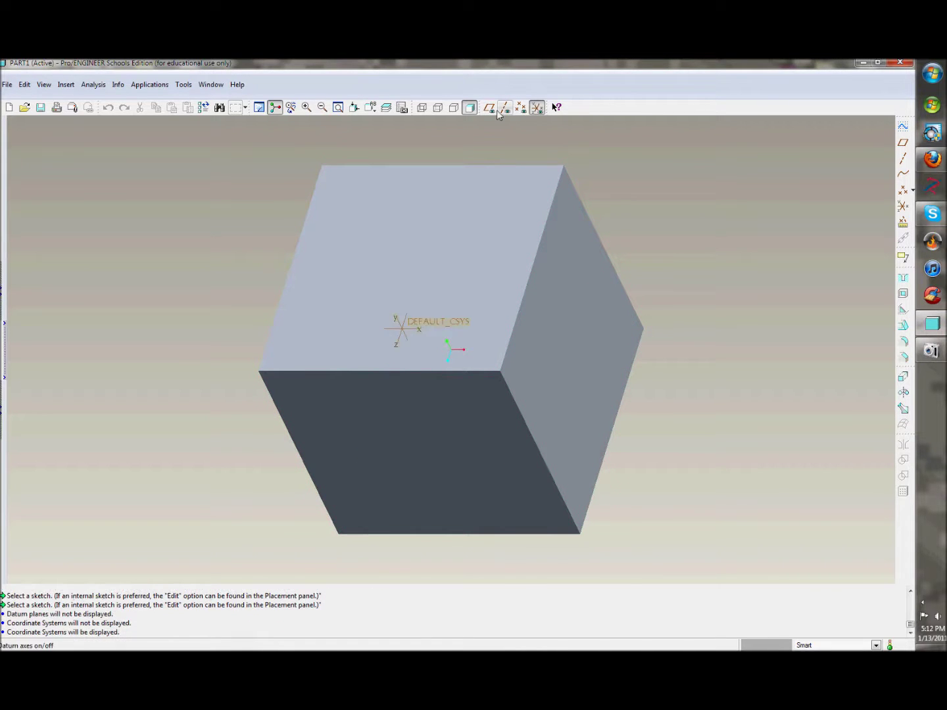
{"action": "left_click", "coordinate": [489, 108]}
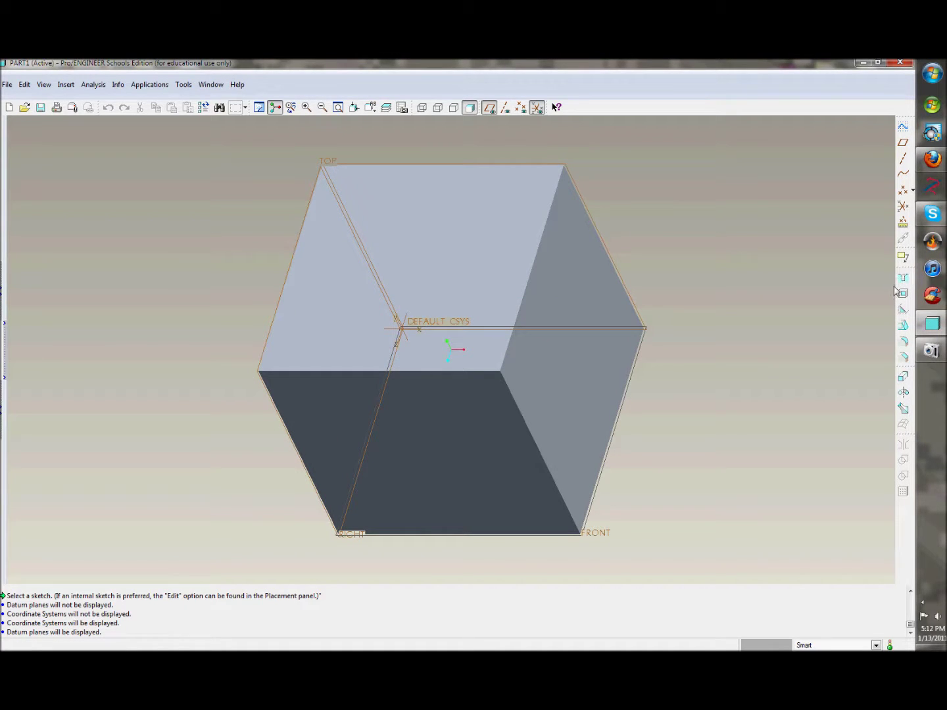
Place a simple linear hole on the cube's top face, referenced to the RIGHT plane and the face's front edge.
{"action": "left_click", "coordinate": [903, 280]}
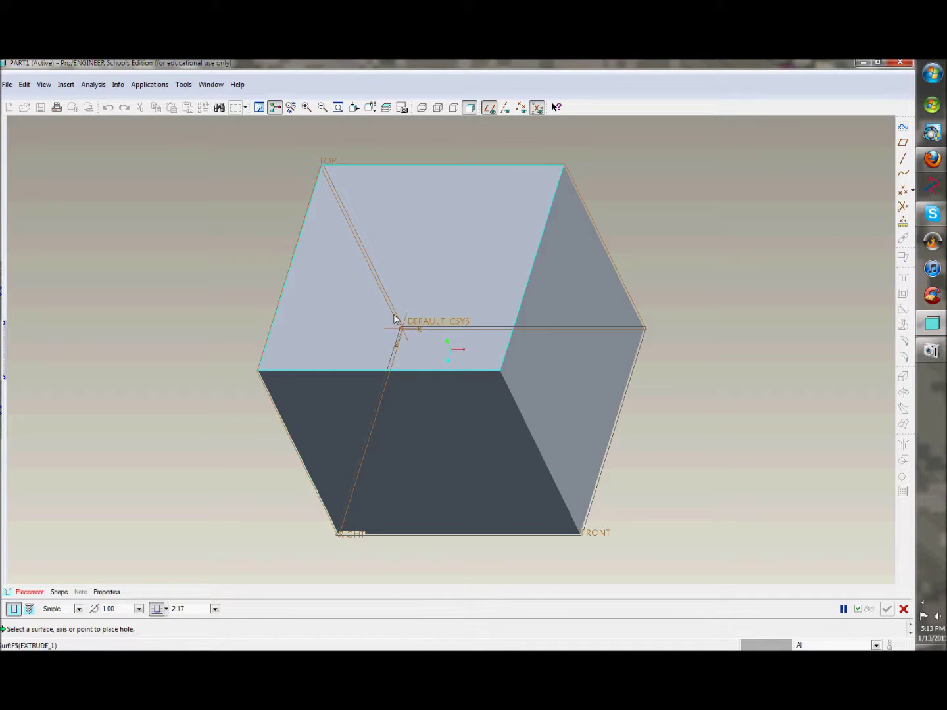
{"action": "left_click", "coordinate": [29, 593]}
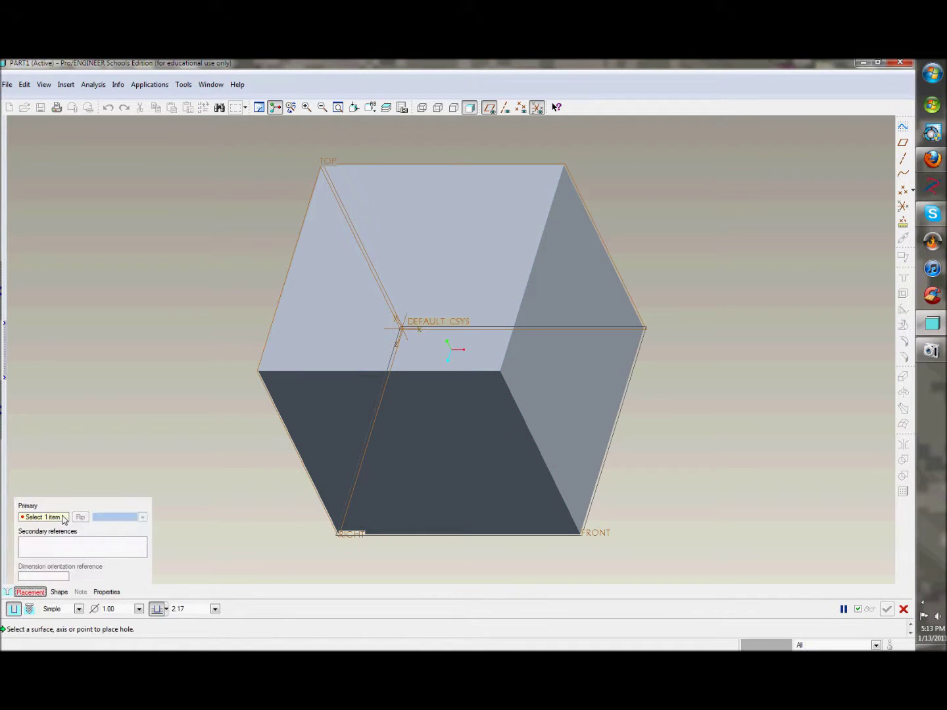
{"action": "left_click", "coordinate": [382, 265]}
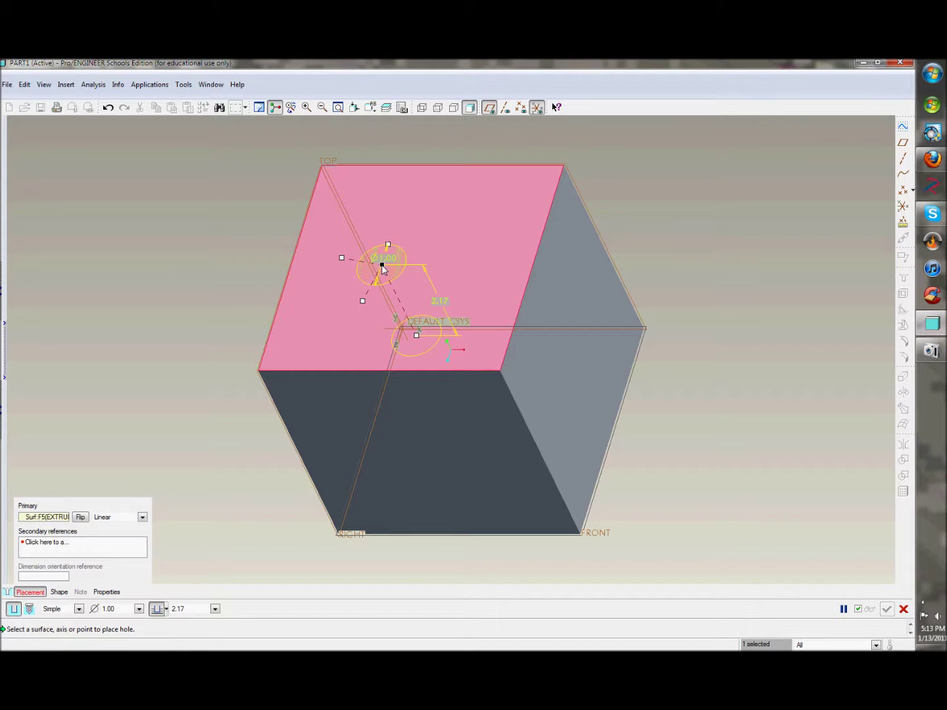
{"action": "scroll", "coordinate": [371, 306], "scroll_direction": "up", "scroll_amount": 1}
{"action": "scroll", "coordinate": [371, 307], "scroll_direction": "down", "scroll_amount": 1}
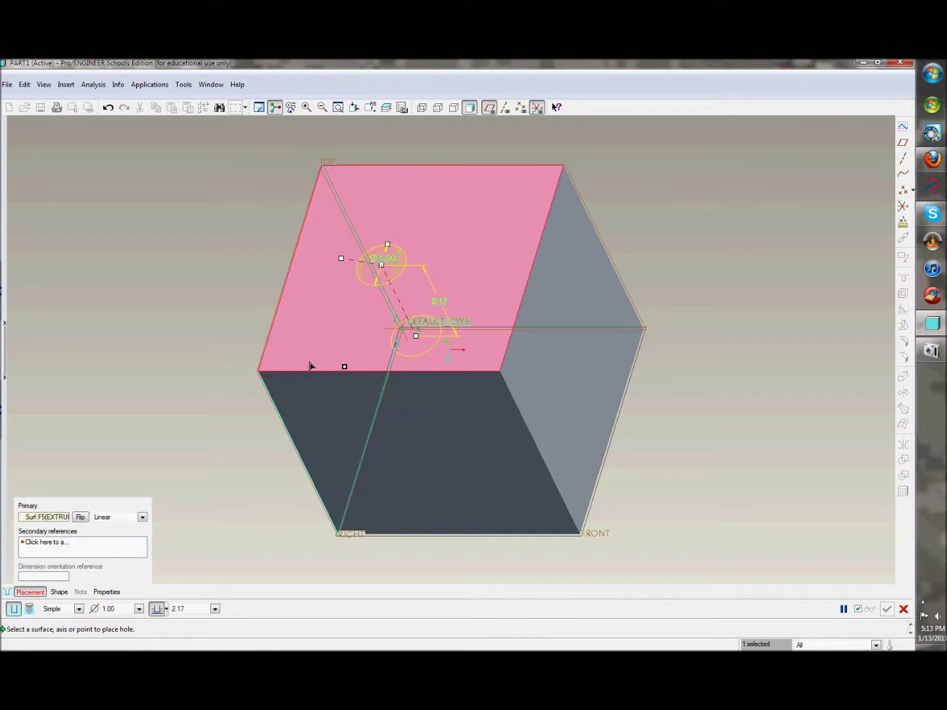
{"action": "left_click", "coordinate": [269, 338]}
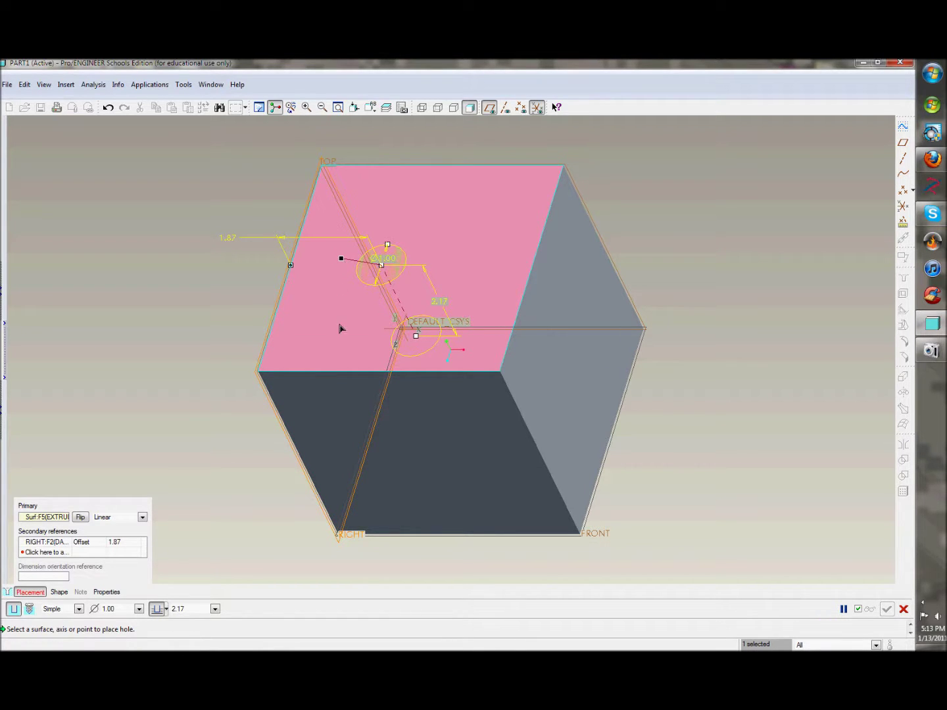
{"action": "left_click", "coordinate": [354, 372]}
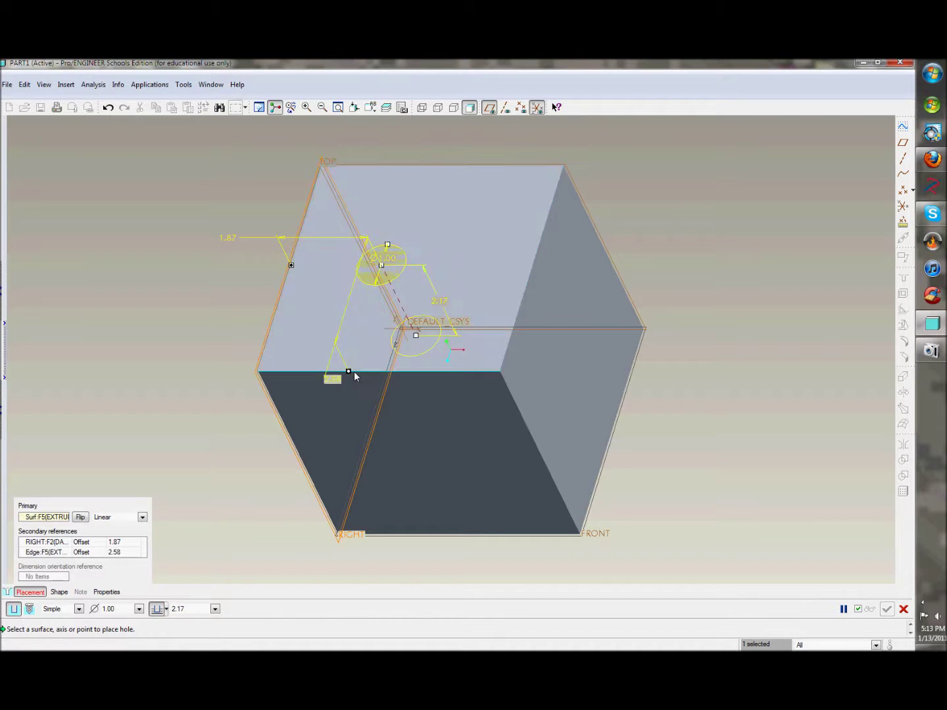
Set the hole's offsets from the RIGHT plane and from the front edge both to 2.5.
{"action": "double_click", "coordinate": [227, 238]}
{"action": "type", "text": "2.5"}
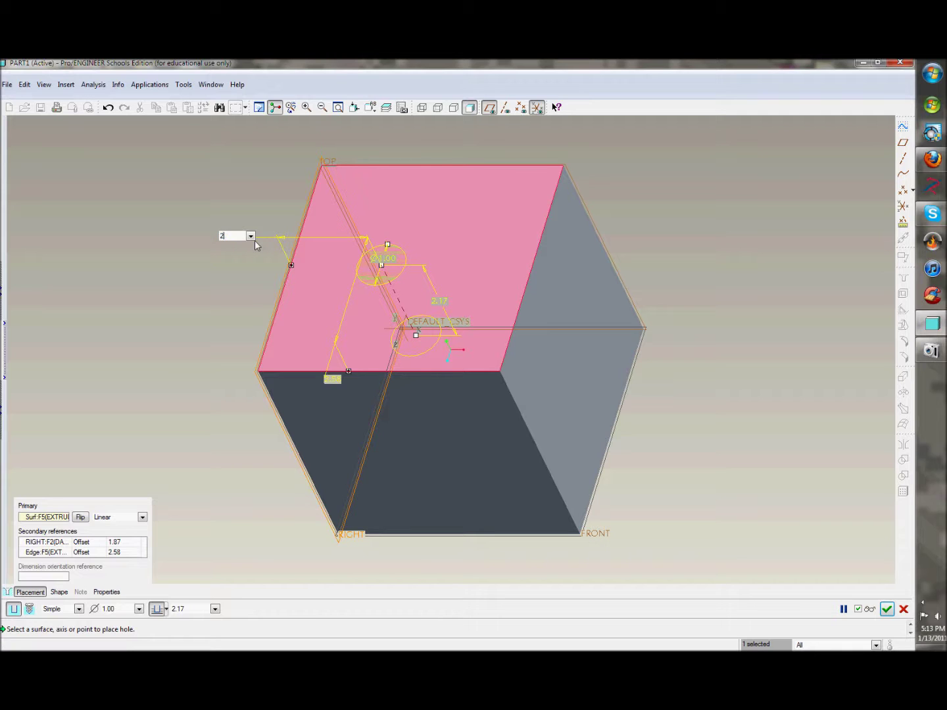
{"action": "key", "text": "Return"}
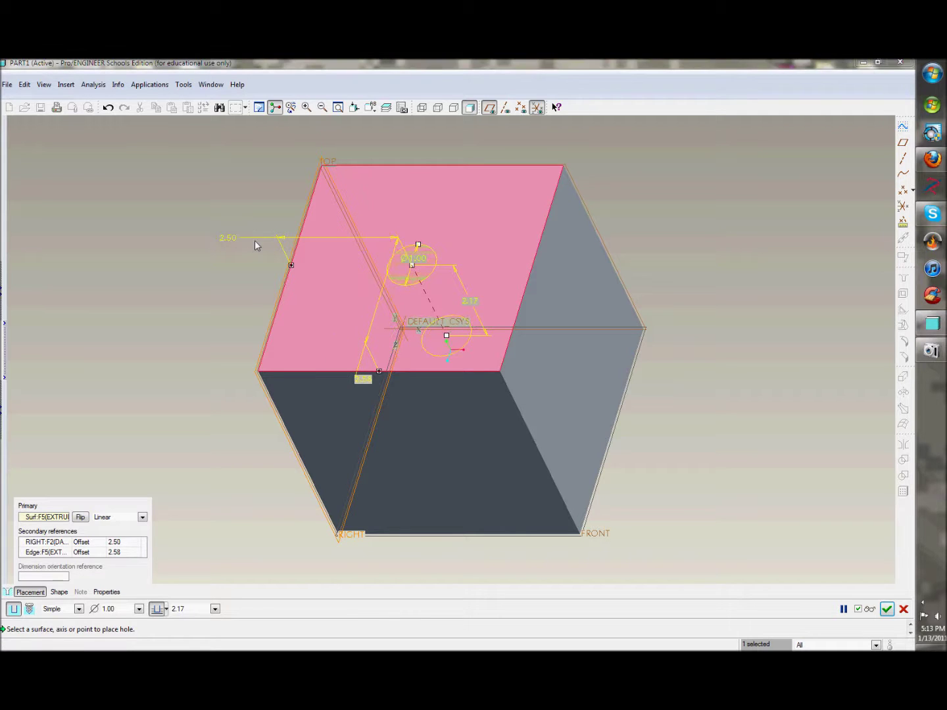
{"action": "double_click", "coordinate": [358, 381]}
{"action": "type", "text": "2."}
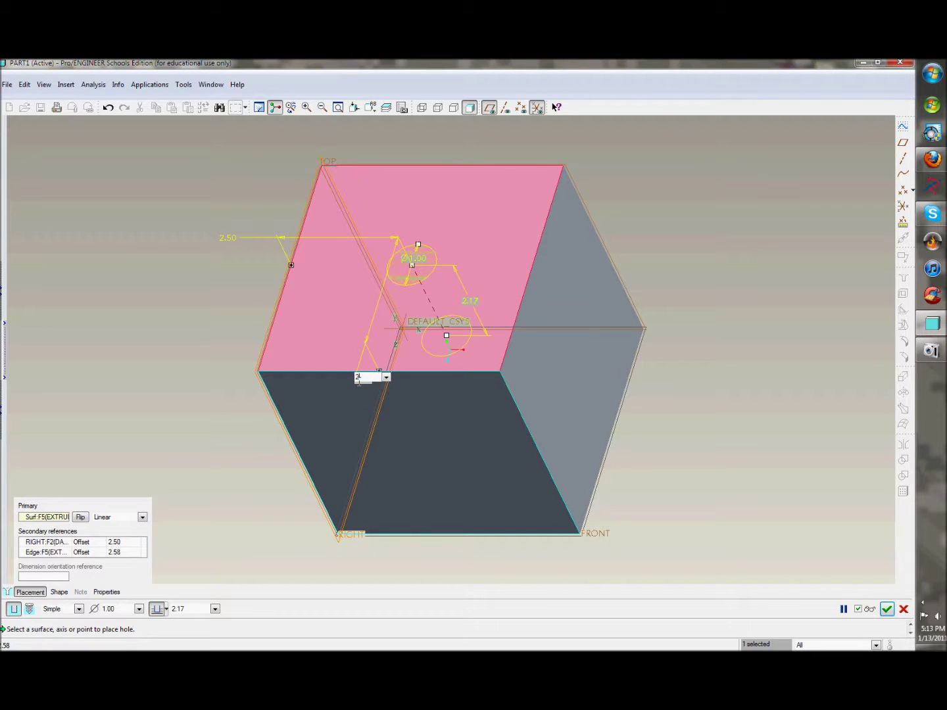
{"action": "type", "text": "50"}
{"action": "key", "text": "Return"}
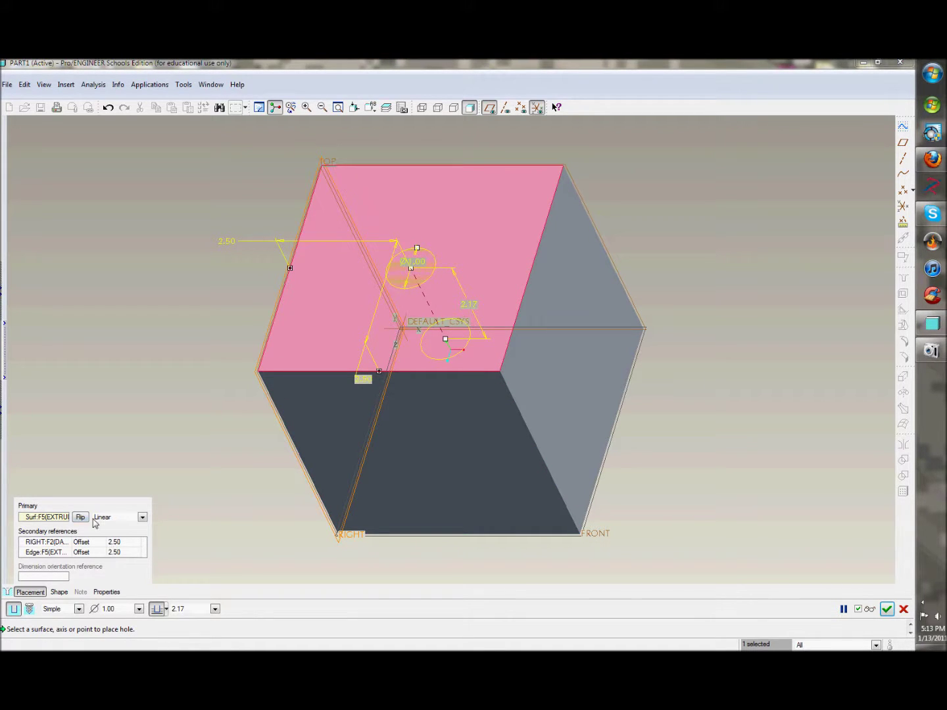
Try the through-all depth option for the hole and return to the blind depth option.
{"action": "left_click", "coordinate": [165, 612]}
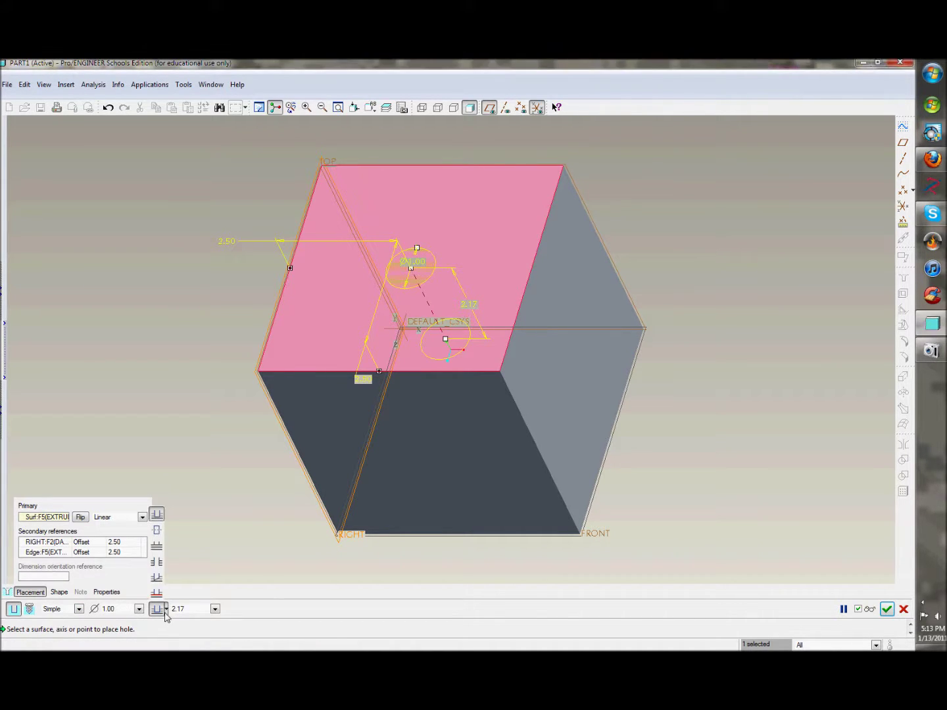
{"action": "left_click", "coordinate": [157, 570]}
{"action": "left_click", "coordinate": [166, 611]}
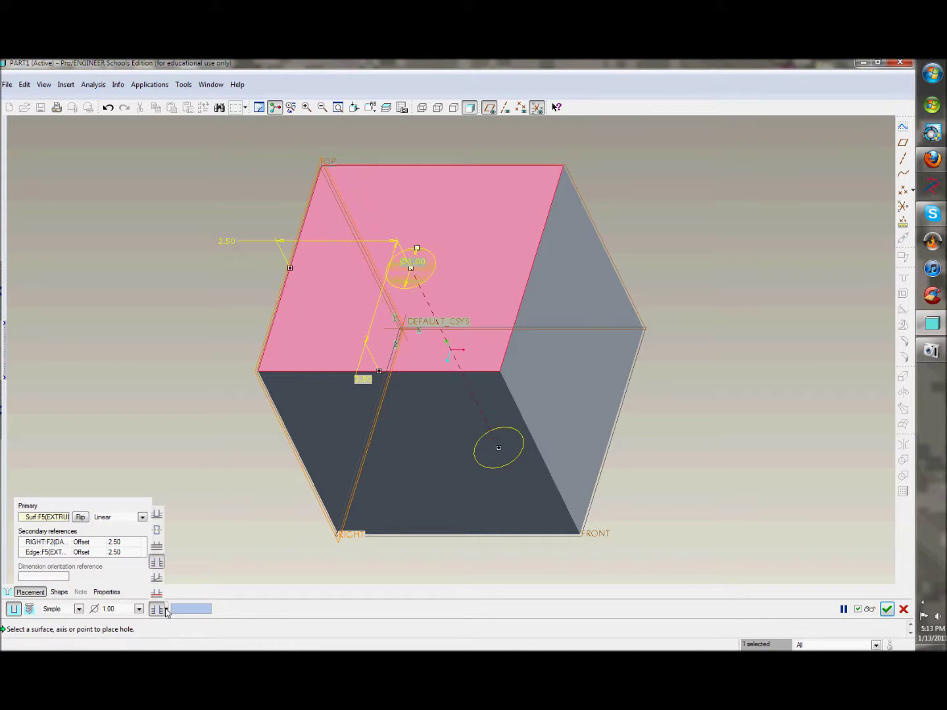
{"action": "left_click", "coordinate": [157, 517]}
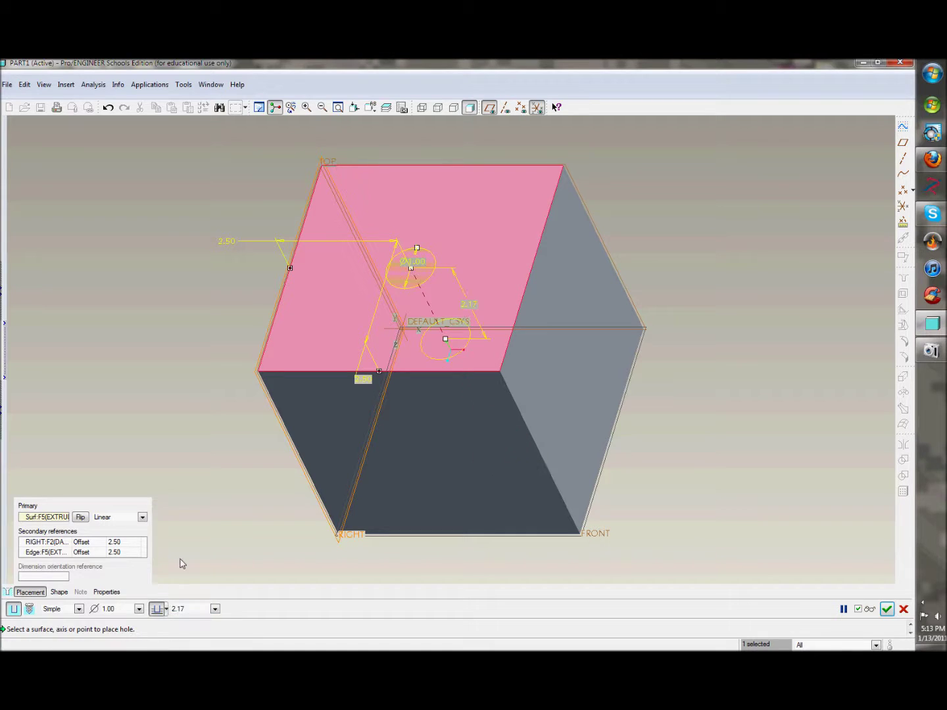
Set the hole's depth to 5 and its diameter to 2.5, and complete the hole.
{"action": "double_click", "coordinate": [178, 610]}
{"action": "type", "text": "5"}
{"action": "key", "text": "Return"}
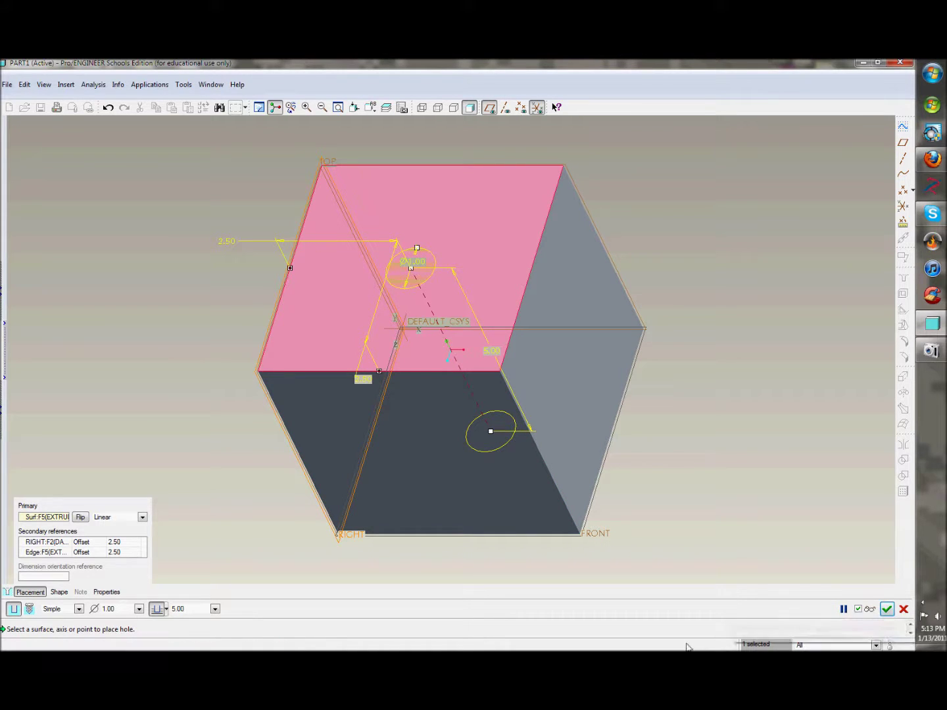
{"action": "double_click", "coordinate": [105, 608]}
{"action": "type", "text": "2.5"}
{"action": "key", "text": "Return"}
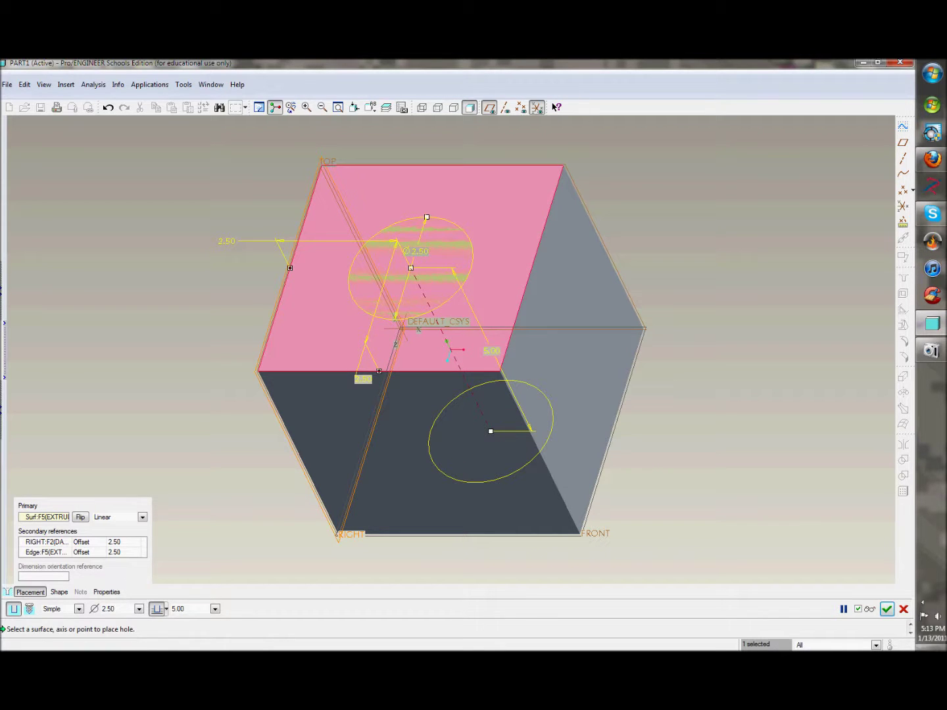
{"action": "left_click", "coordinate": [886, 609]}
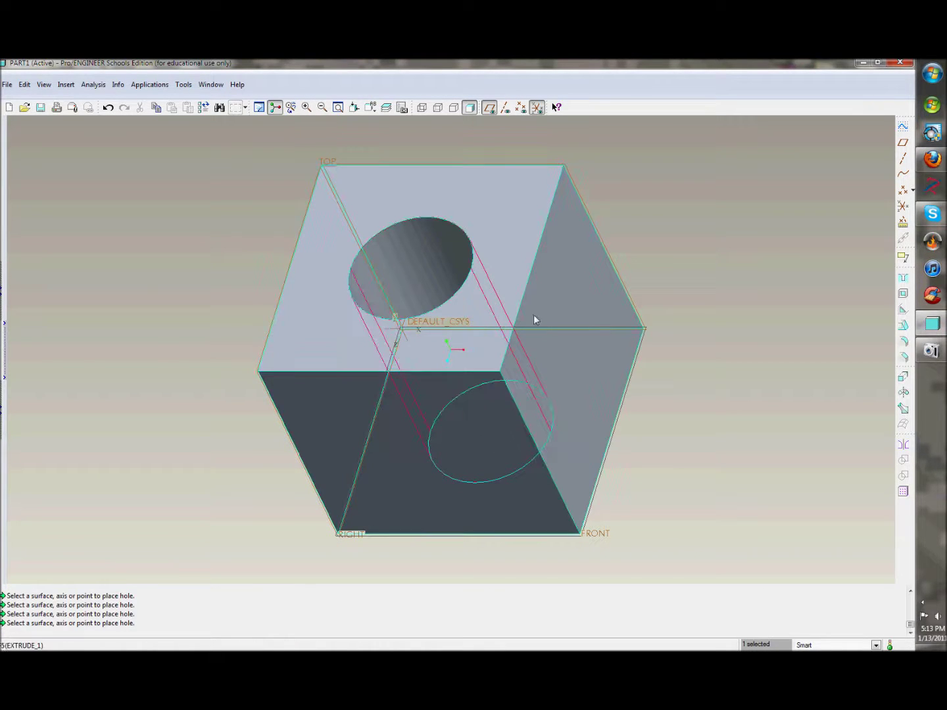
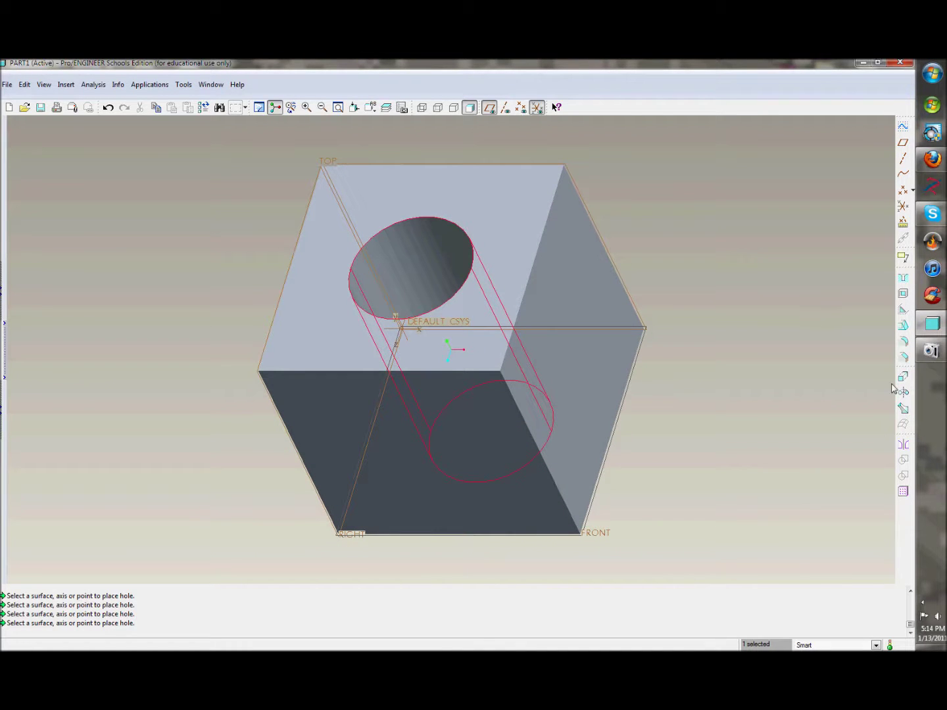
Start a Round feature and add each of the top face's four outer edges as its own round set.
{"action": "left_click", "coordinate": [904, 342]}
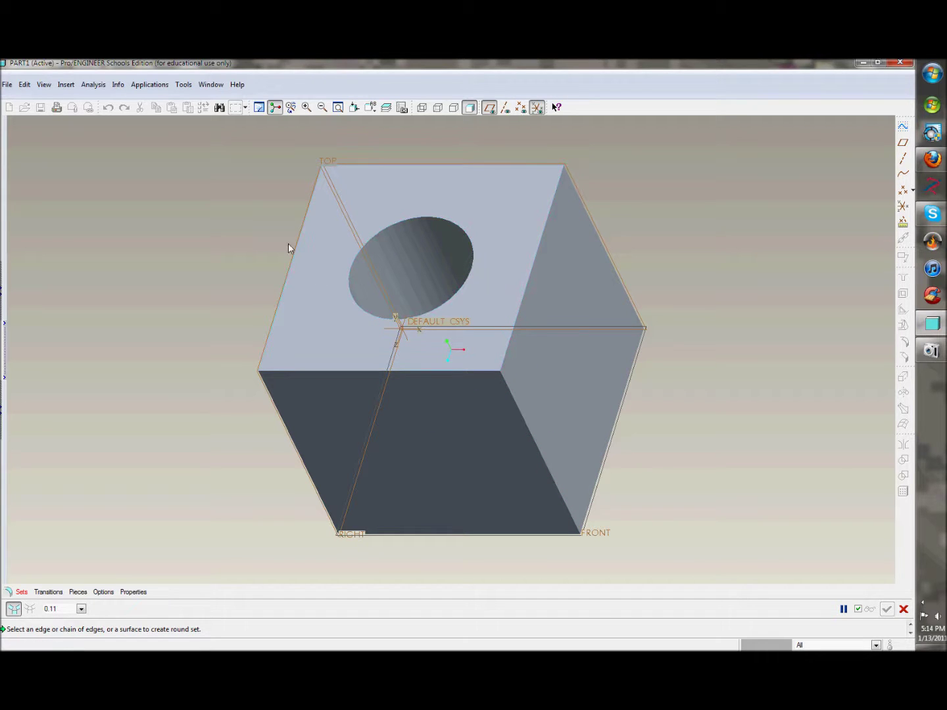
{"action": "left_click", "coordinate": [290, 265]}
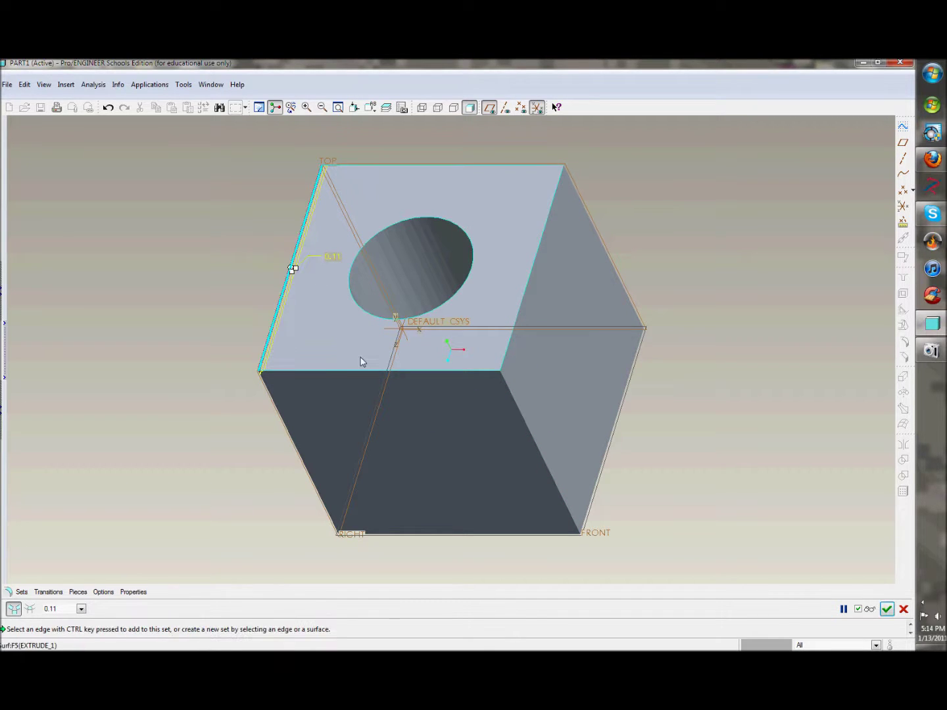
{"action": "left_click", "coordinate": [322, 372]}
{"action": "left_click", "coordinate": [515, 326]}
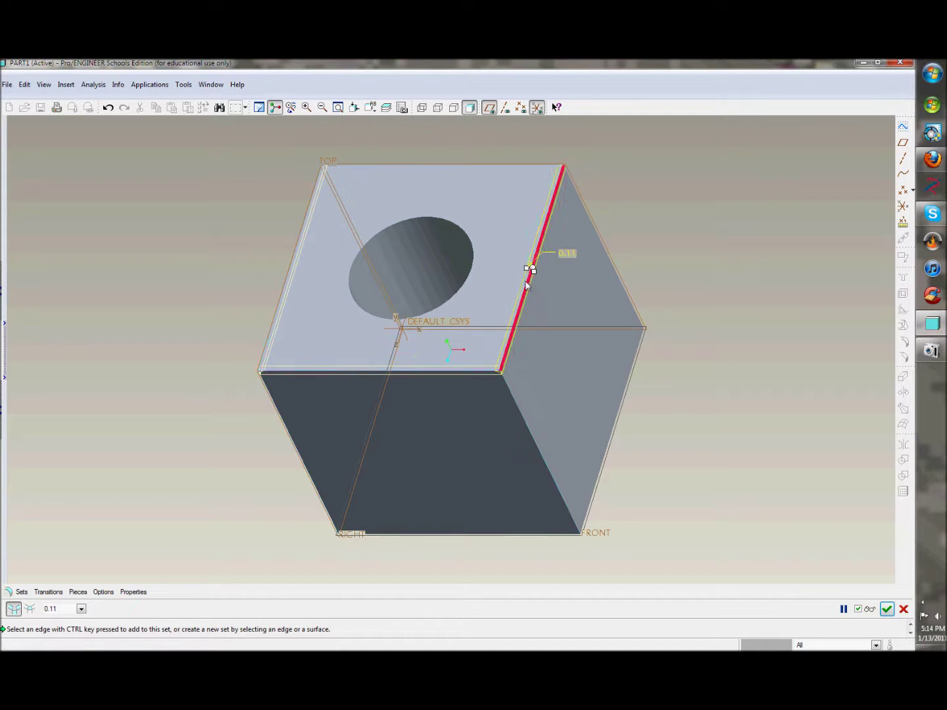
{"action": "left_click", "coordinate": [469, 167]}
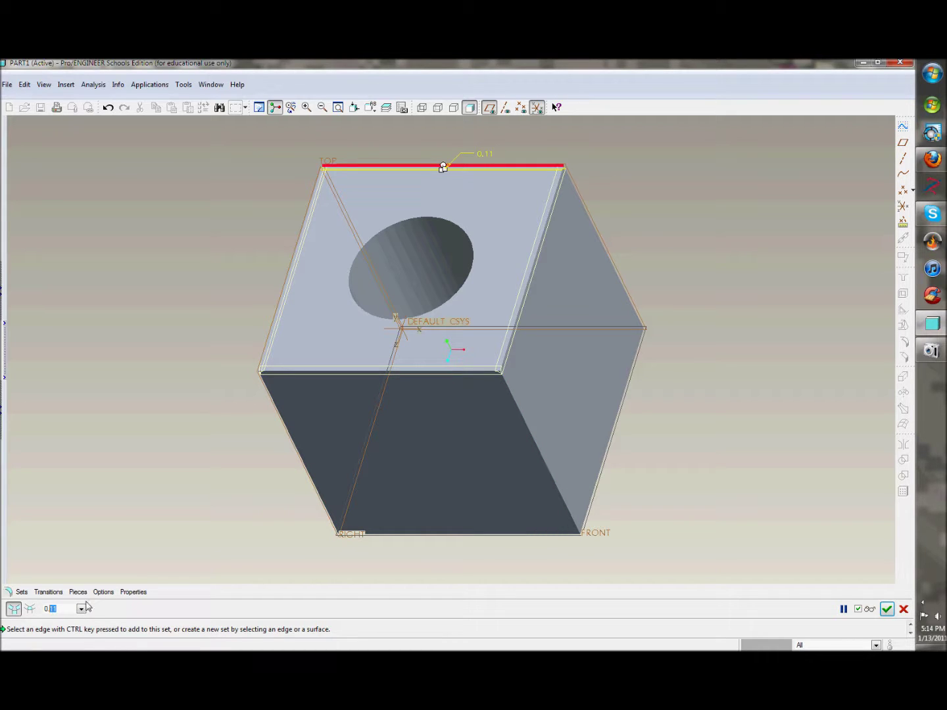
Set the radius of the rear top edge's round to 0.5 and complete the Round feature.
{"action": "type", "text": ".5"}
{"action": "key", "text": "Return"}
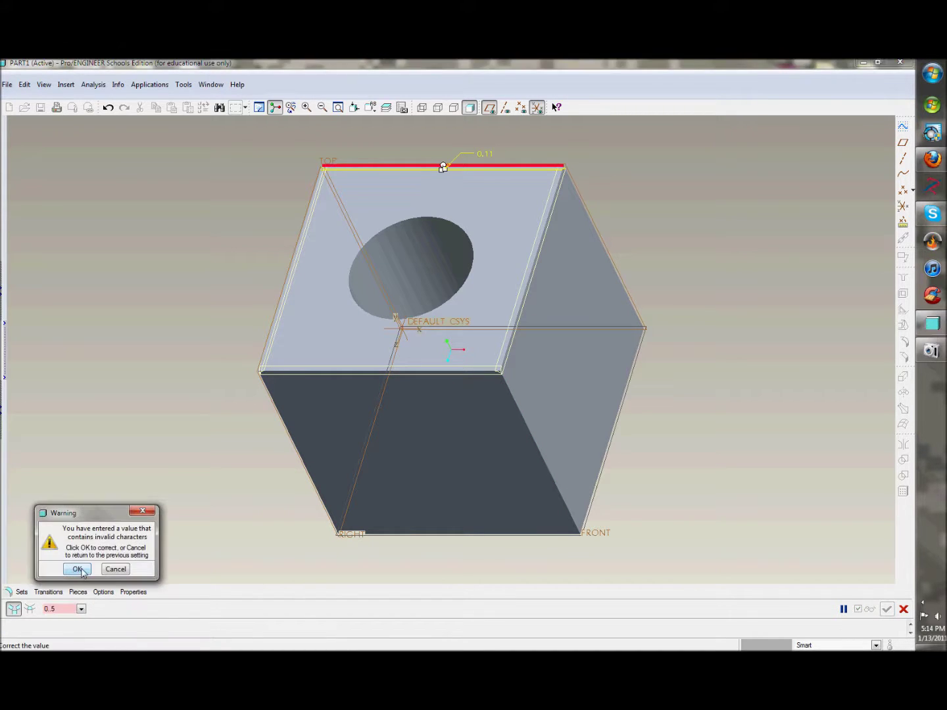
{"action": "left_click", "coordinate": [77, 569]}
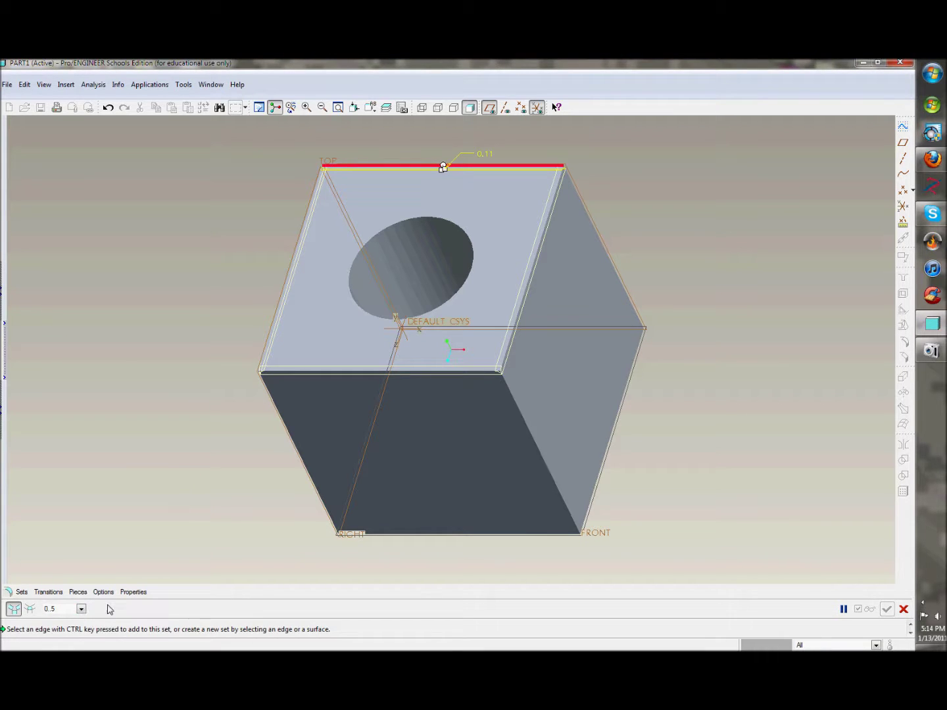
{"action": "key", "text": "BackSpace"}
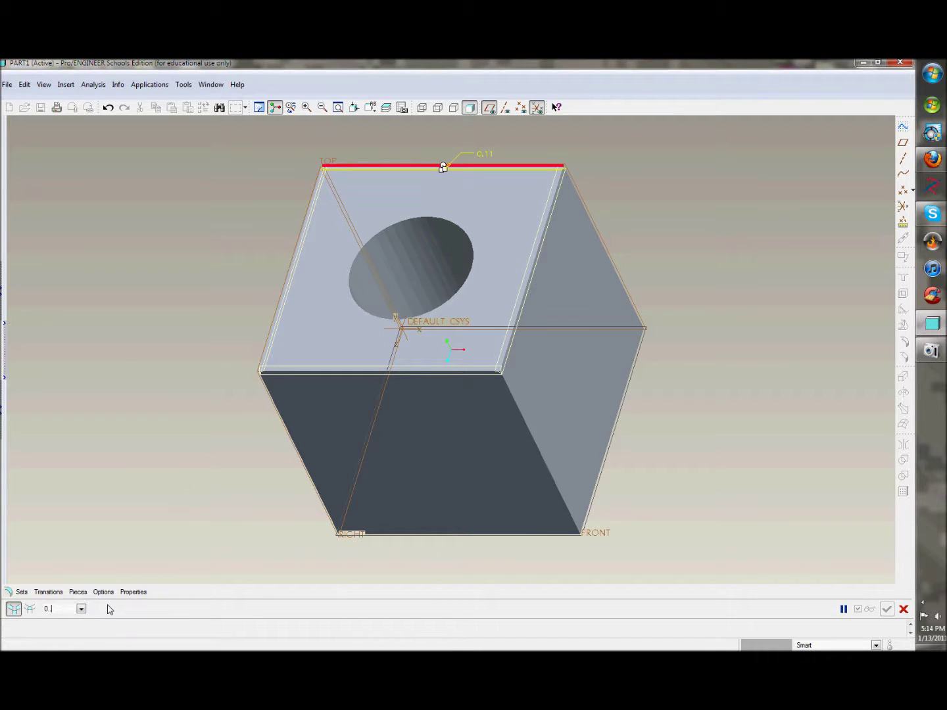
{"action": "type", "text": "5"}
{"action": "key", "text": "Return"}
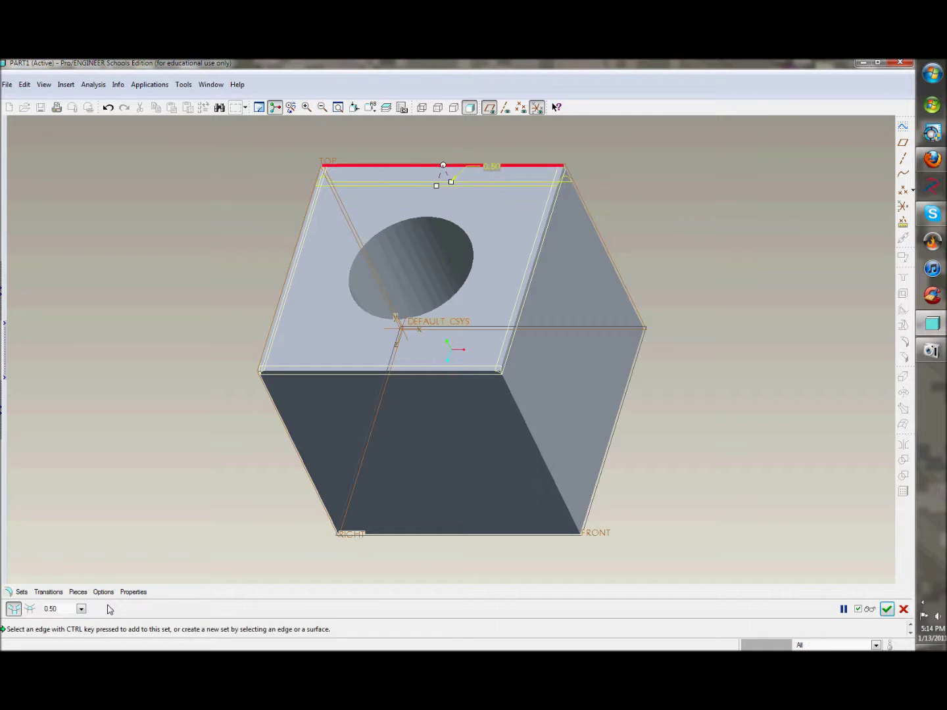
{"action": "scroll", "coordinate": [399, 342], "scroll_direction": "up", "scroll_amount": 2}
{"action": "scroll", "coordinate": [398, 342], "scroll_direction": "down", "scroll_amount": 3}
{"action": "scroll", "coordinate": [476, 336], "scroll_direction": "up", "scroll_amount": 1}
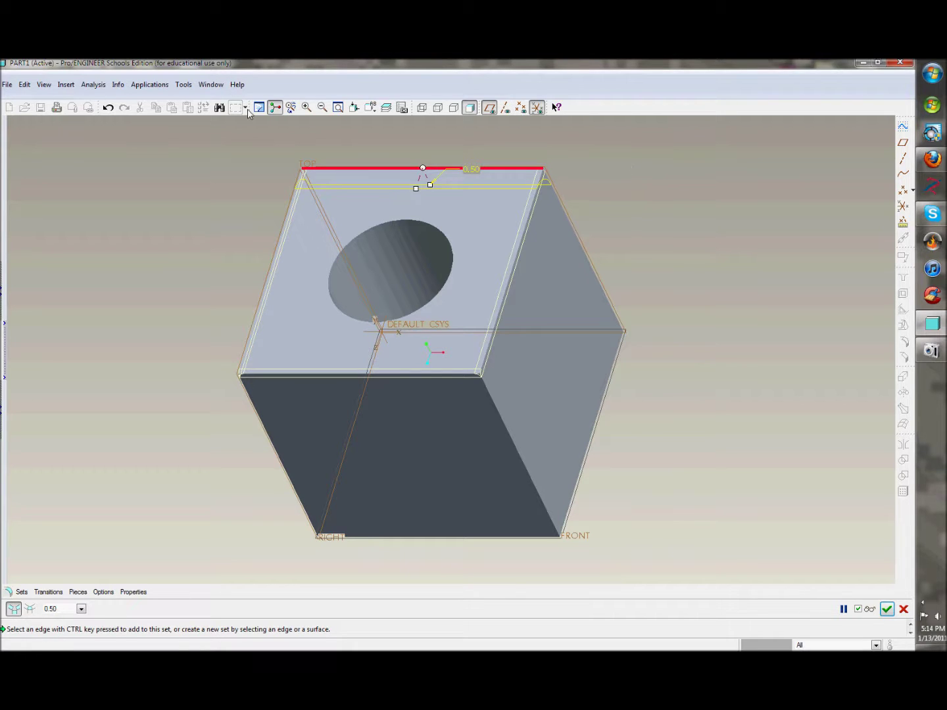
{"action": "left_click", "coordinate": [888, 609]}
{"action": "left_click", "coordinate": [737, 255]}
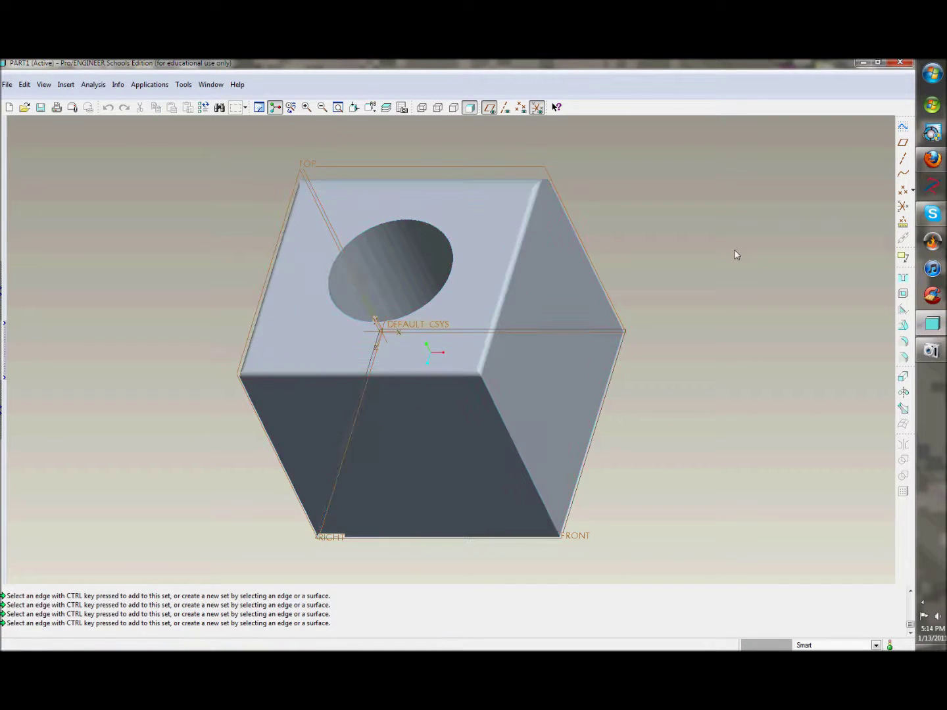
Delete the round feature through the model tree and collapse the tree again.
{"action": "mouse_move", "coordinate": [690, 249]}
{"action": "middle_mouse_down"}
{"action": "mouse_move", "coordinate": [645, 270]}
{"action": "mouse_move", "coordinate": [631, 314]}
{"action": "mouse_move", "coordinate": [673, 332]}
{"action": "mouse_move", "coordinate": [707, 366]}
{"action": "mouse_move", "coordinate": [733, 359]}
{"action": "mouse_move", "coordinate": [719, 413]}
{"action": "mouse_move", "coordinate": [732, 409]}
{"action": "mouse_move", "coordinate": [691, 226]}
{"action": "mouse_move", "coordinate": [696, 234]}
{"action": "middle_mouse_up"}
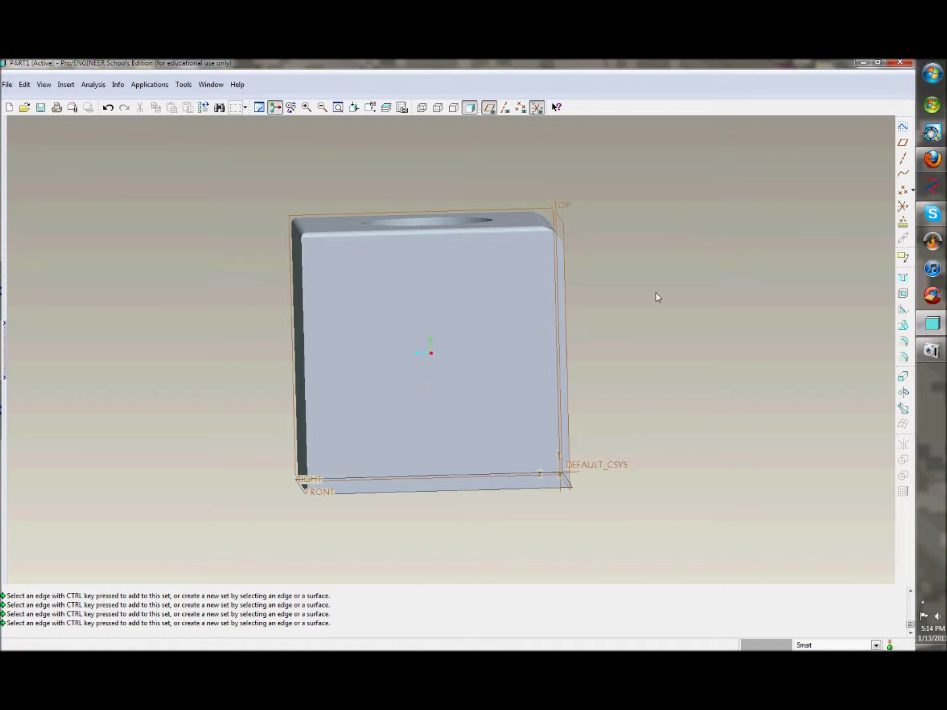
{"action": "middle_click_drag", "start_coordinate": [763, 364], "coordinate": [670, 302]}
{"action": "mouse_move", "coordinate": [617, 282]}
{"action": "middle_mouse_down"}
{"action": "mouse_move", "coordinate": [592, 265]}
{"action": "mouse_move", "coordinate": [594, 249]}
{"action": "mouse_move", "coordinate": [617, 242]}
{"action": "middle_mouse_up"}
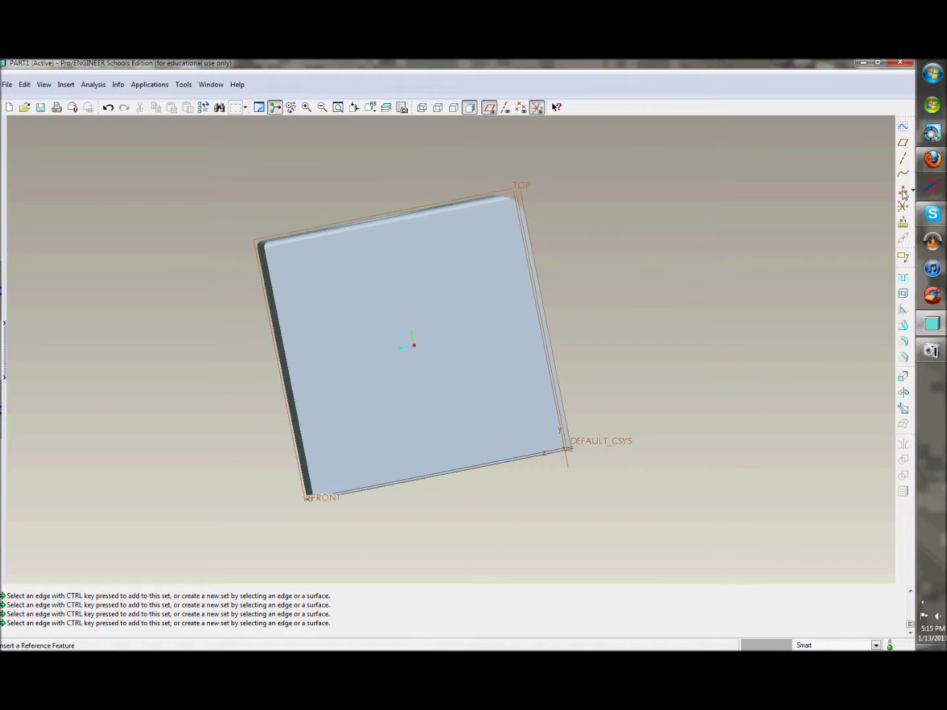
{"action": "left_click", "coordinate": [4, 298]}
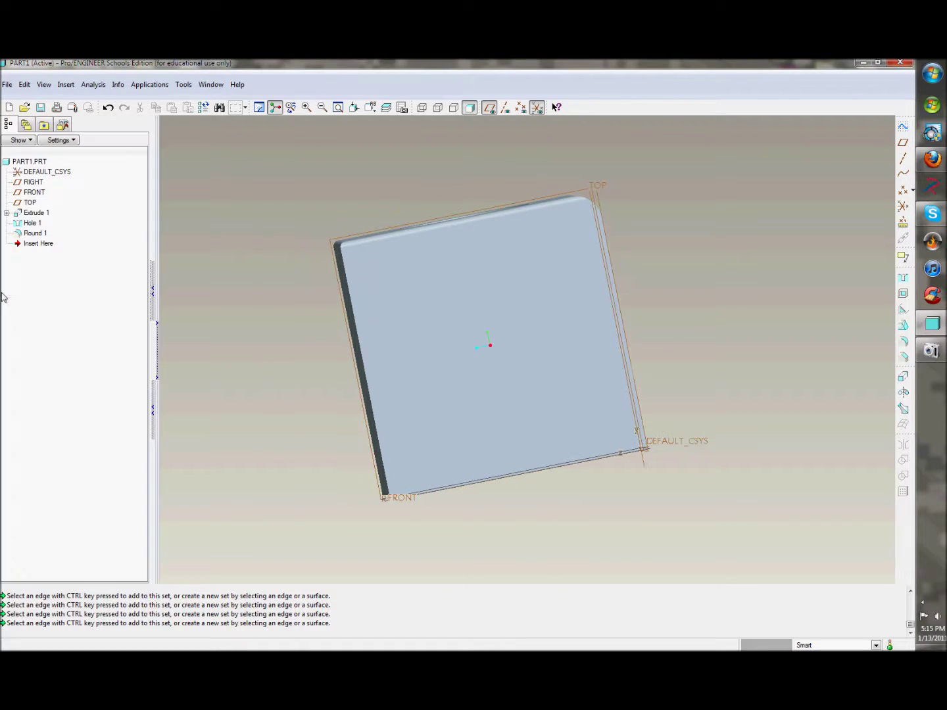
{"action": "left_click", "coordinate": [32, 224]}
{"action": "middle_click_drag", "start_coordinate": [246, 264], "coordinate": [263, 321]}
{"action": "left_click", "coordinate": [39, 233]}
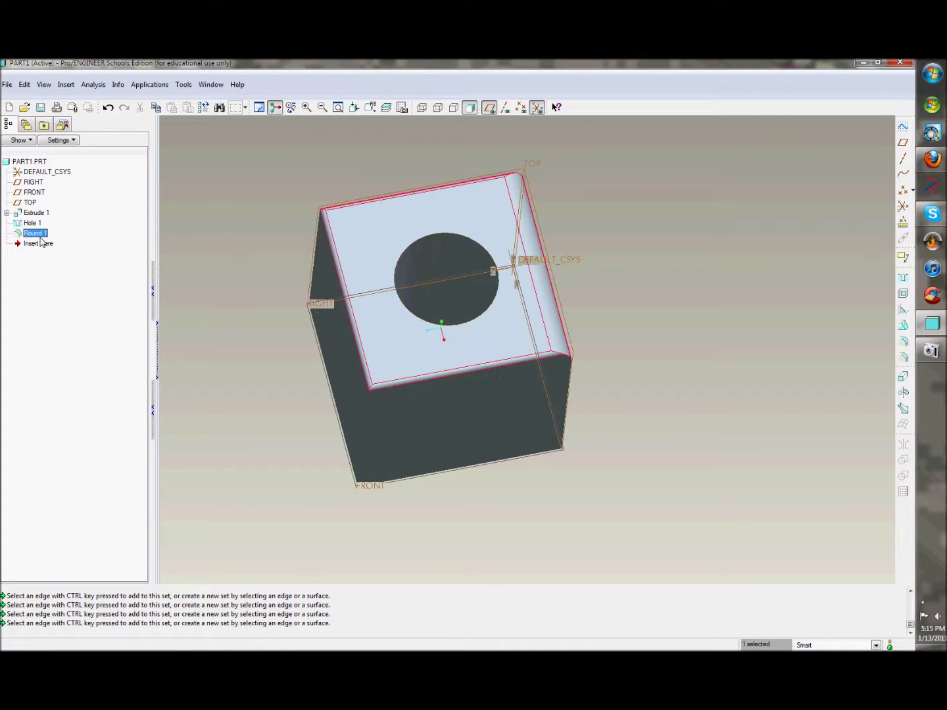
{"action": "right_click", "coordinate": [37, 237]}
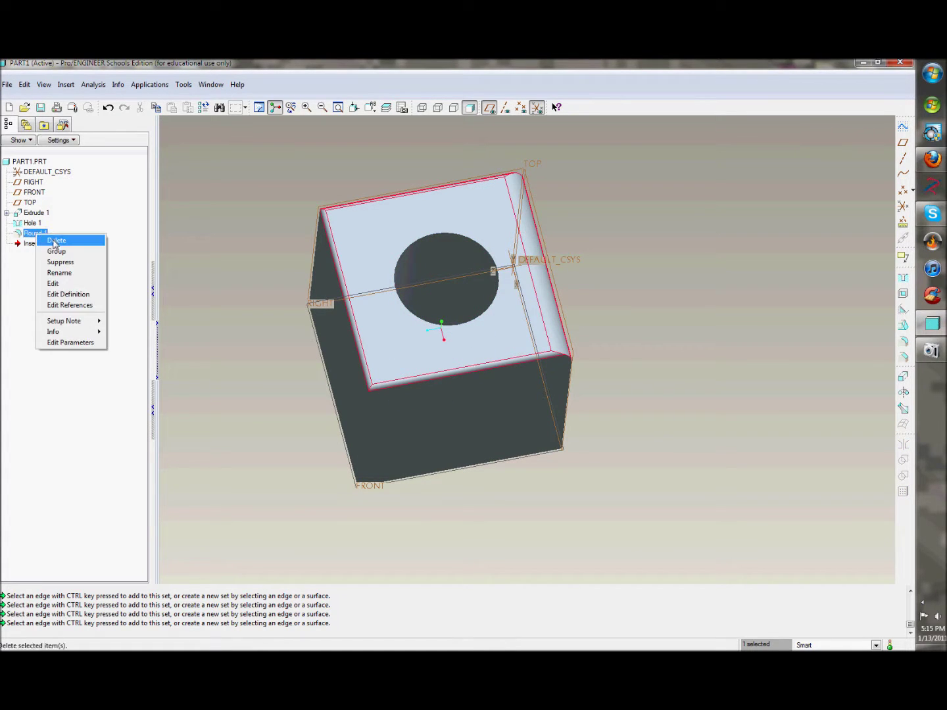
{"action": "left_click", "coordinate": [51, 240]}
{"action": "left_click", "coordinate": [433, 385]}
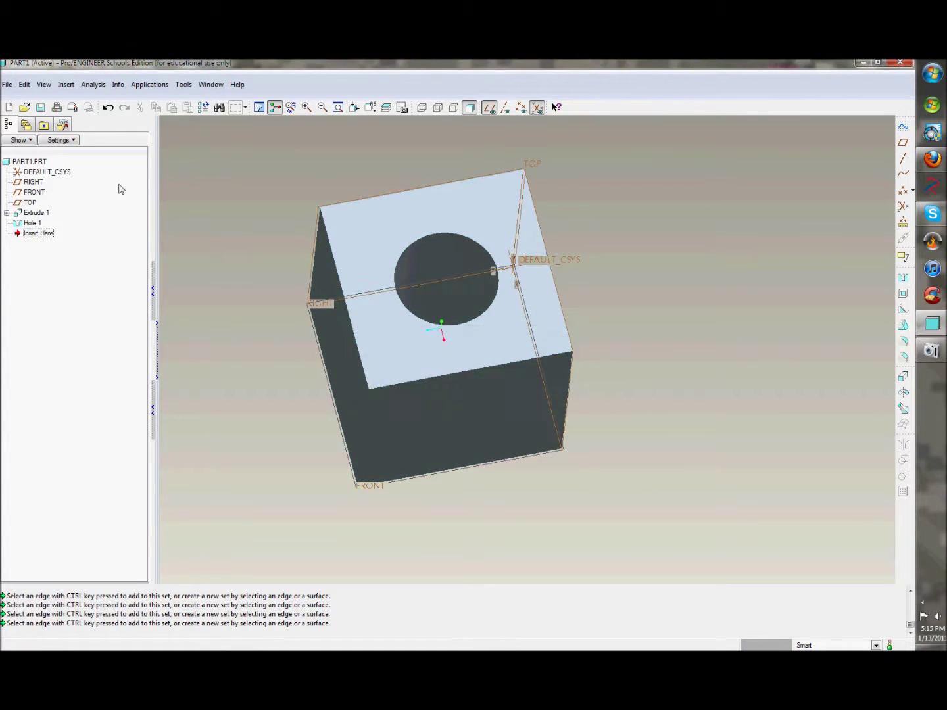
{"action": "left_click", "coordinate": [152, 287]}
{"action": "middle_click_drag", "start_coordinate": [543, 296], "coordinate": [530, 271]}
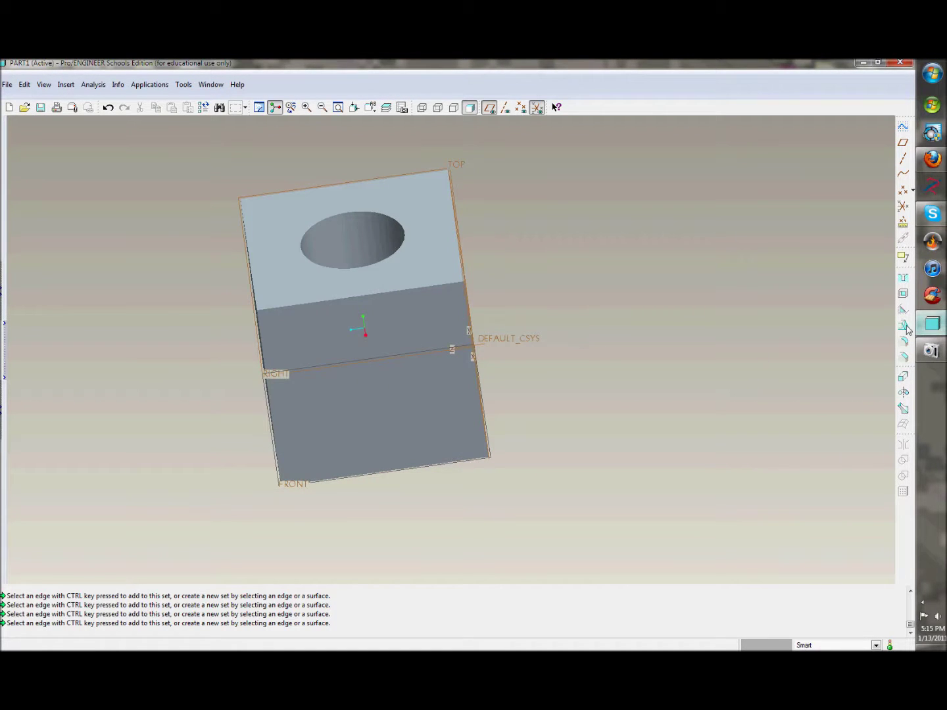
{"action": "left_click", "coordinate": [904, 277]}
{"action": "middle_click_drag", "start_coordinate": [529, 282], "coordinate": [530, 311]}
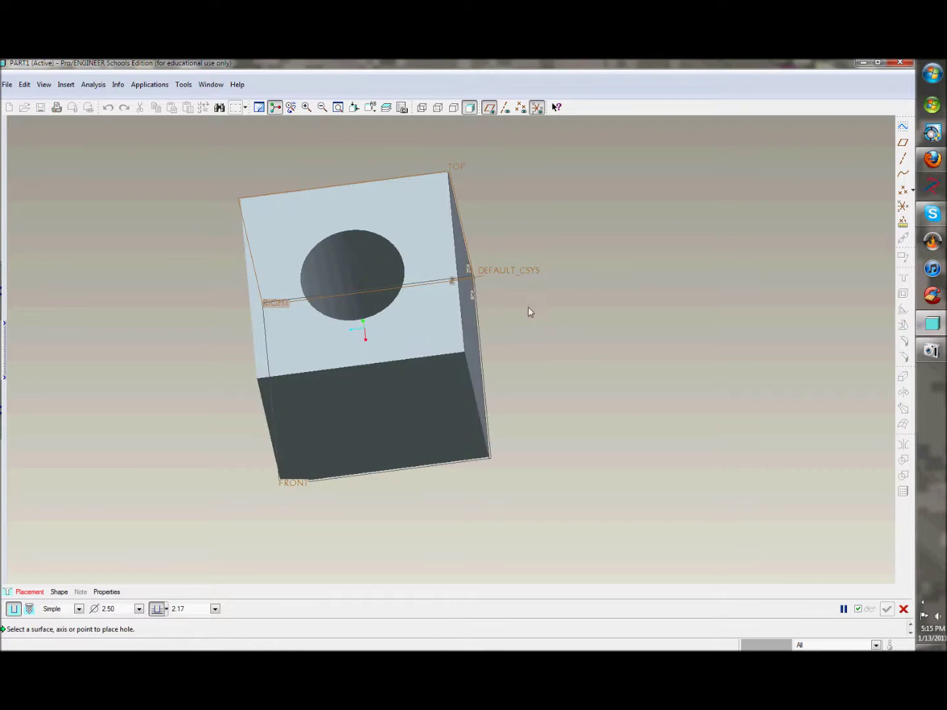
{"action": "left_click", "coordinate": [904, 609]}
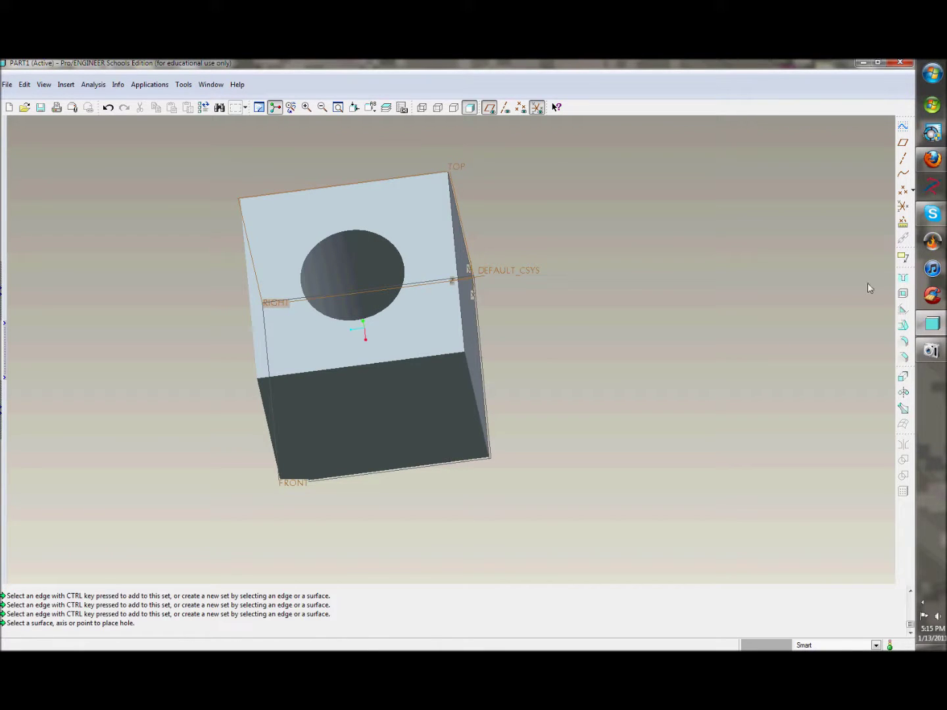
Start a Round feature with a 0.50 radius and add three outer edges of the cube's top face as round sets.
{"action": "left_click", "coordinate": [904, 343]}
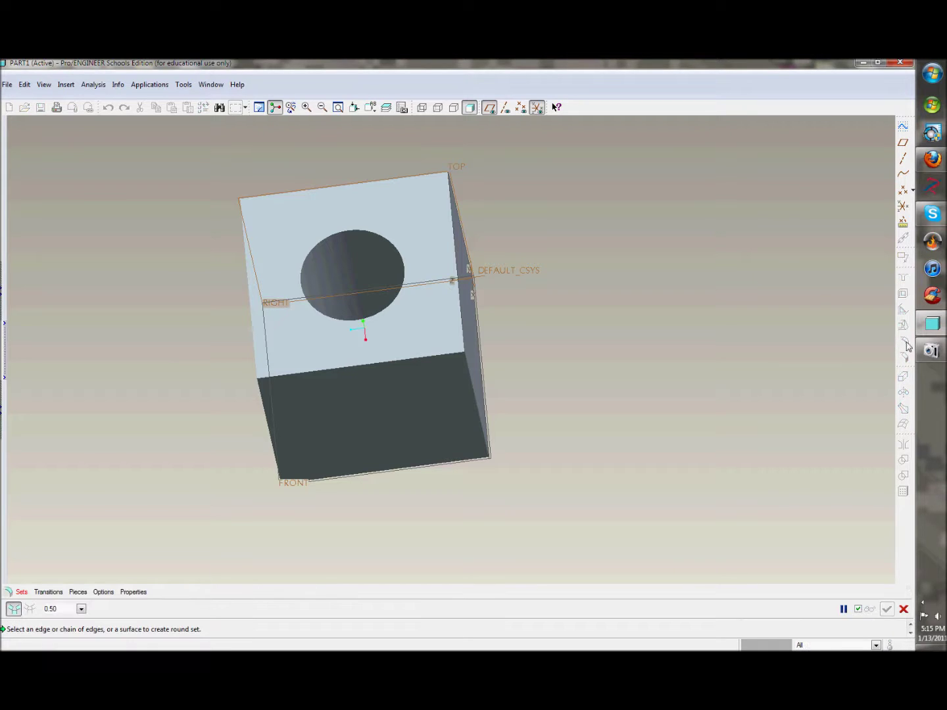
{"action": "middle_click_drag", "start_coordinate": [627, 299], "coordinate": [369, 264]}
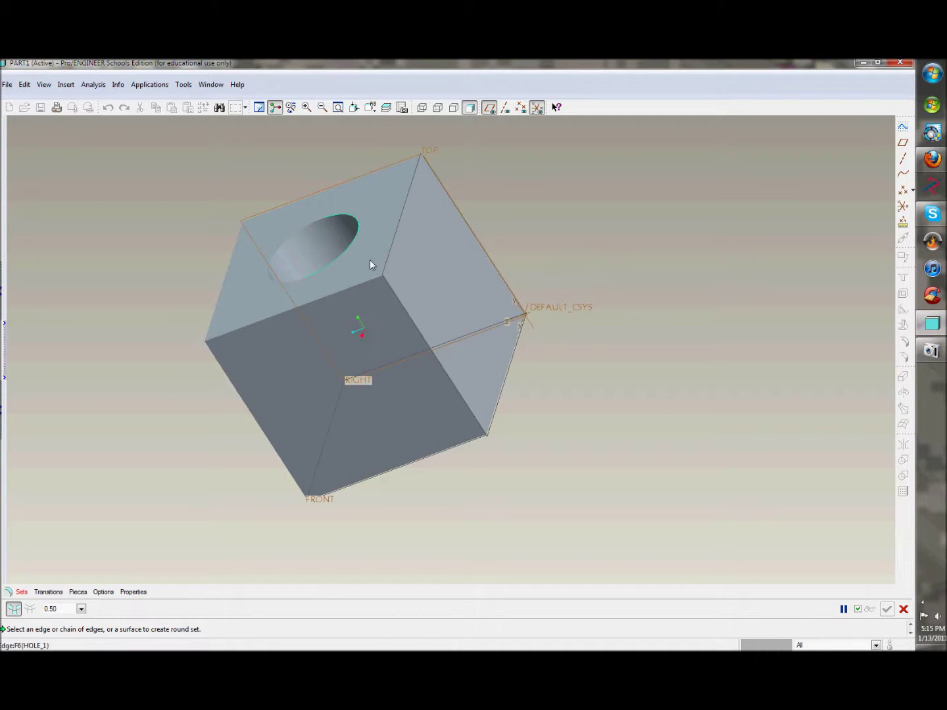
{"action": "left_click", "coordinate": [364, 283]}
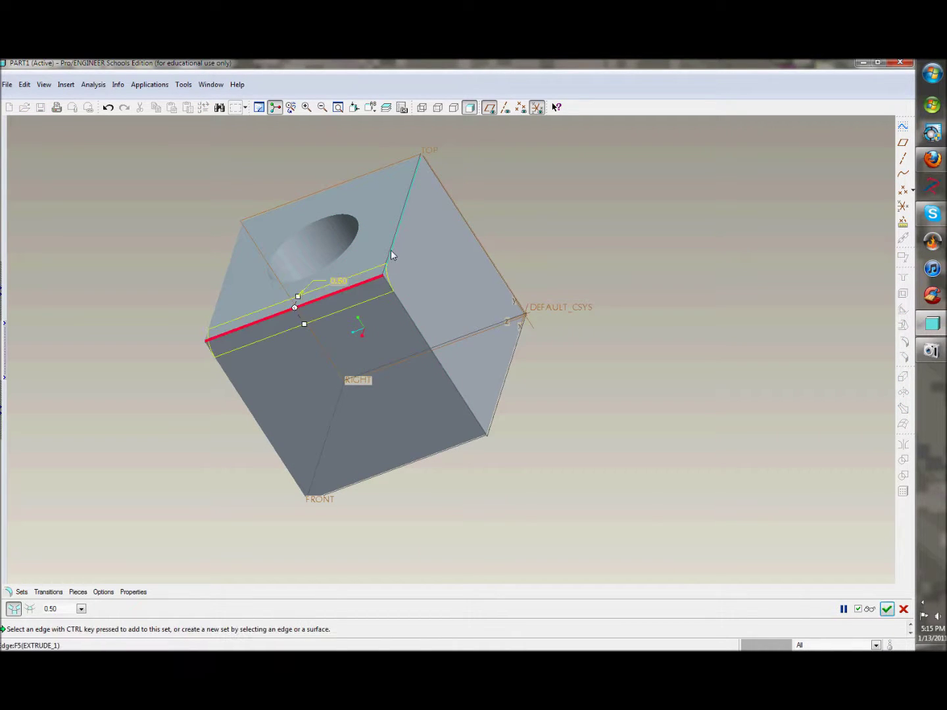
{"action": "left_click", "coordinate": [391, 253], "text": "ctrl"}
{"action": "left_click", "coordinate": [224, 283], "text": "ctrl"}
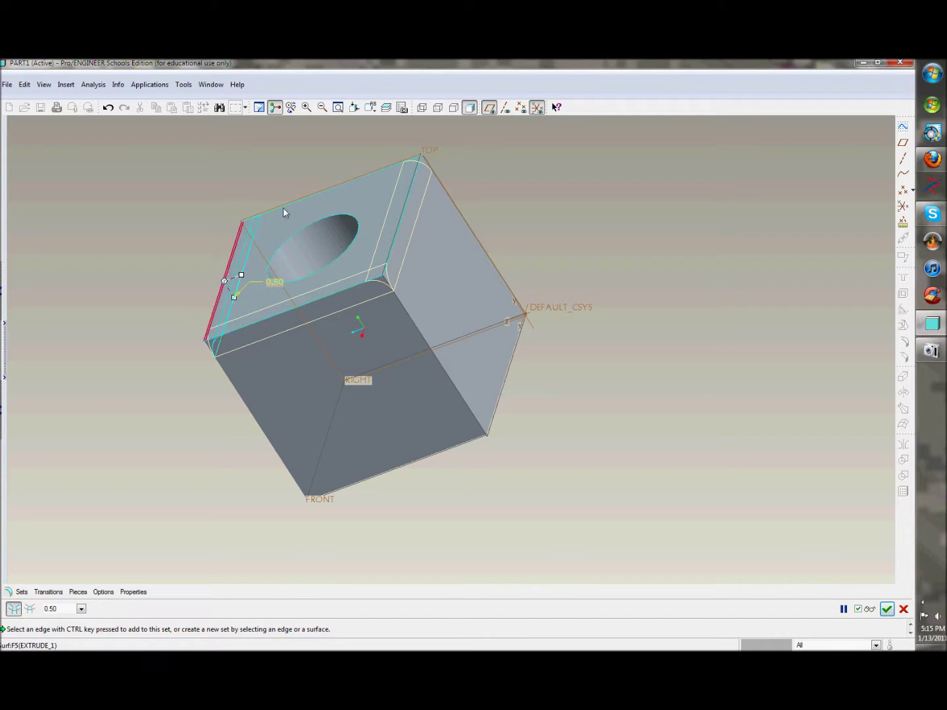
{"action": "left_click", "coordinate": [308, 201]}
{"action": "middle_click_drag", "start_coordinate": [532, 474], "coordinate": [451, 416]}
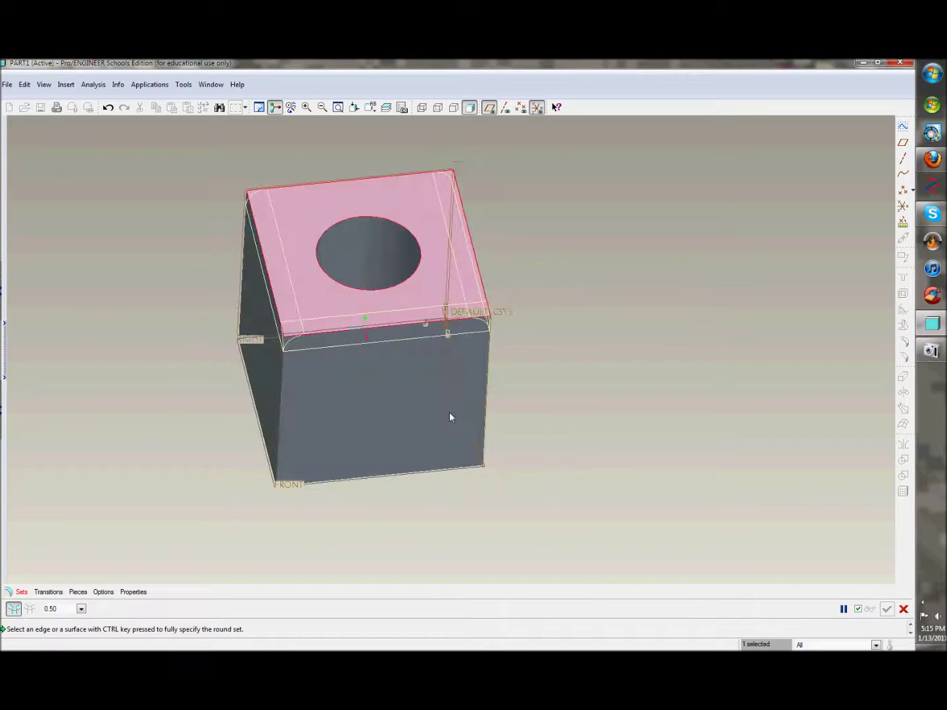
Add the hole's top rim as a 0.50 radius round set and complete the Round feature.
{"action": "left_click", "coordinate": [322, 238]}
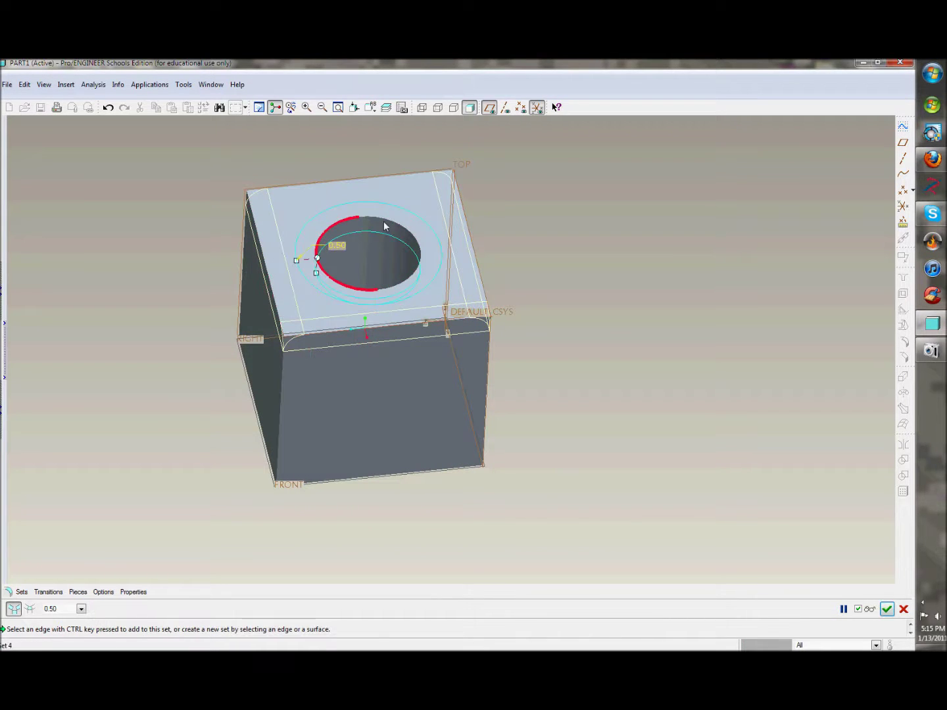
{"action": "left_click", "coordinate": [389, 222]}
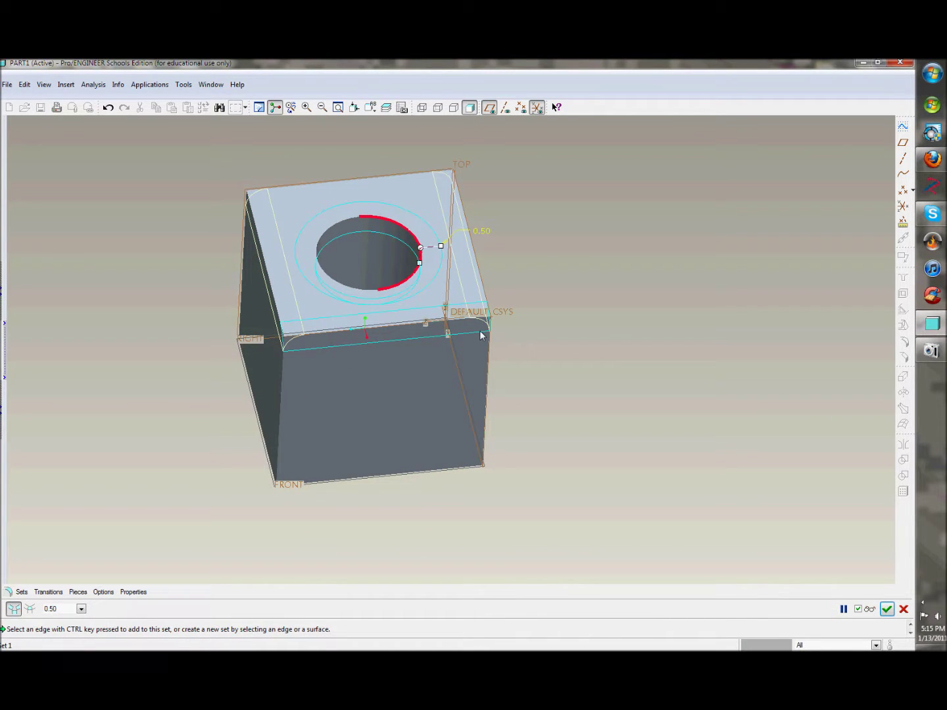
{"action": "left_click", "coordinate": [887, 608]}
{"action": "left_click", "coordinate": [566, 216]}
Round the top face's remaining sharp outer edge with a 0.50 radius and complete the feature.
{"action": "middle_click_drag", "start_coordinate": [591, 281], "coordinate": [565, 341]}
{"action": "left_click", "coordinate": [904, 342]}
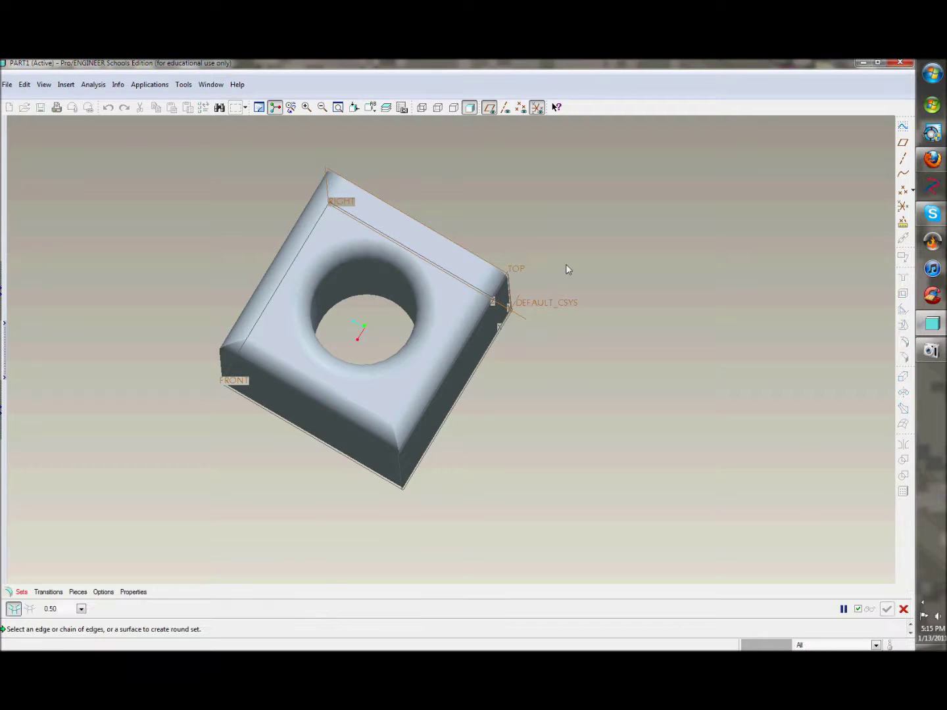
{"action": "left_click", "coordinate": [439, 241]}
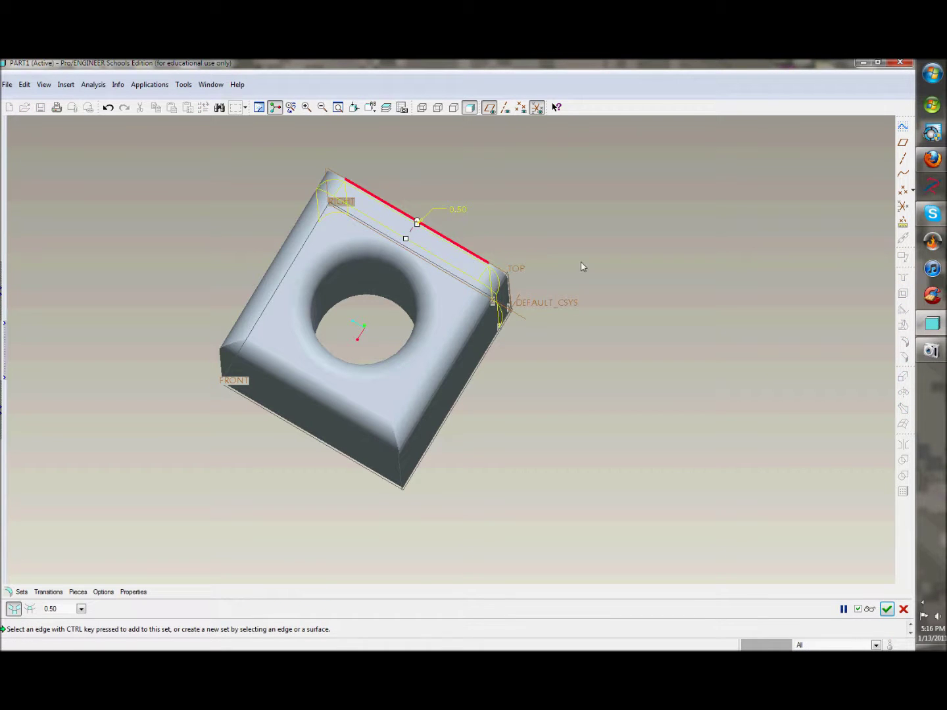
{"action": "middle_click_drag", "start_coordinate": [584, 264], "coordinate": [538, 300]}
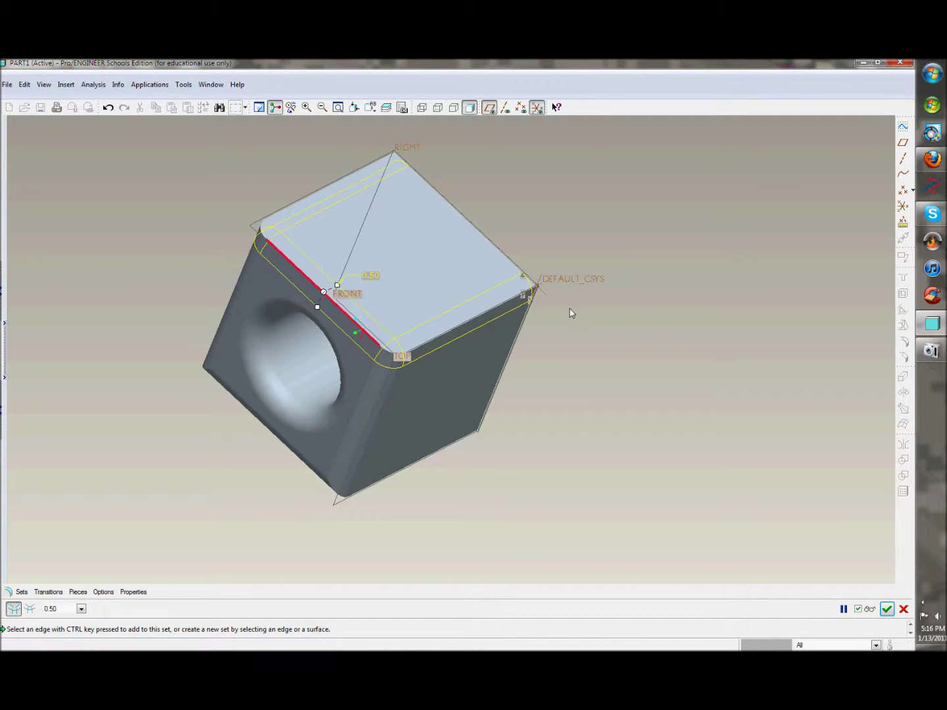
{"action": "middle_click", "coordinate": [583, 301]}
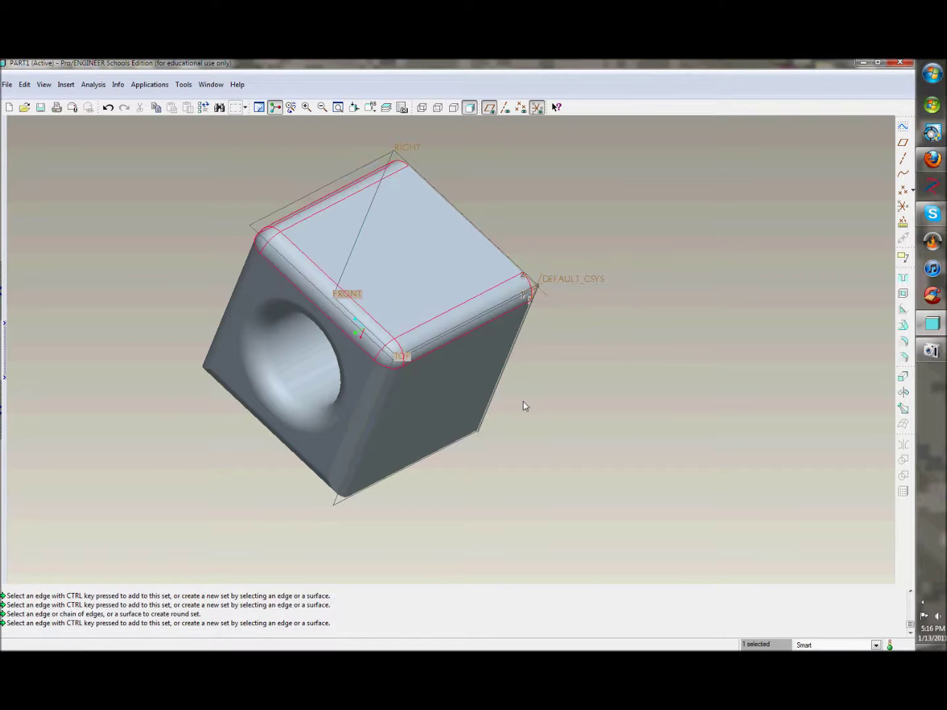
Start another Round feature with a 0.50 radius and add the two remaining sharp side edges of the cube.
{"action": "middle_click_drag", "start_coordinate": [606, 445], "coordinate": [503, 383]}
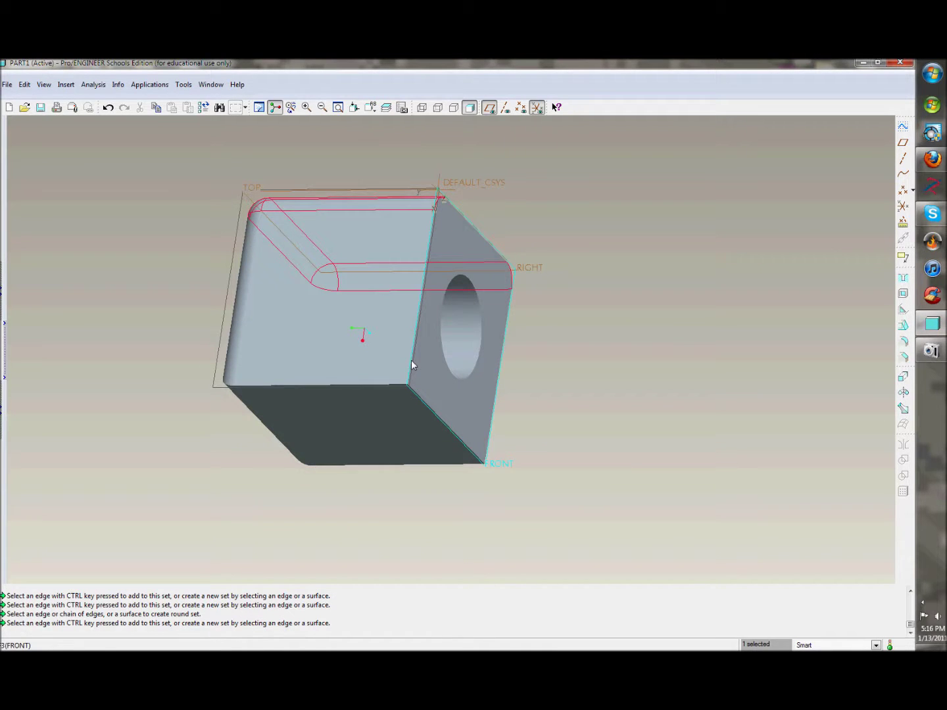
{"action": "middle_click_drag", "start_coordinate": [592, 393], "coordinate": [463, 470]}
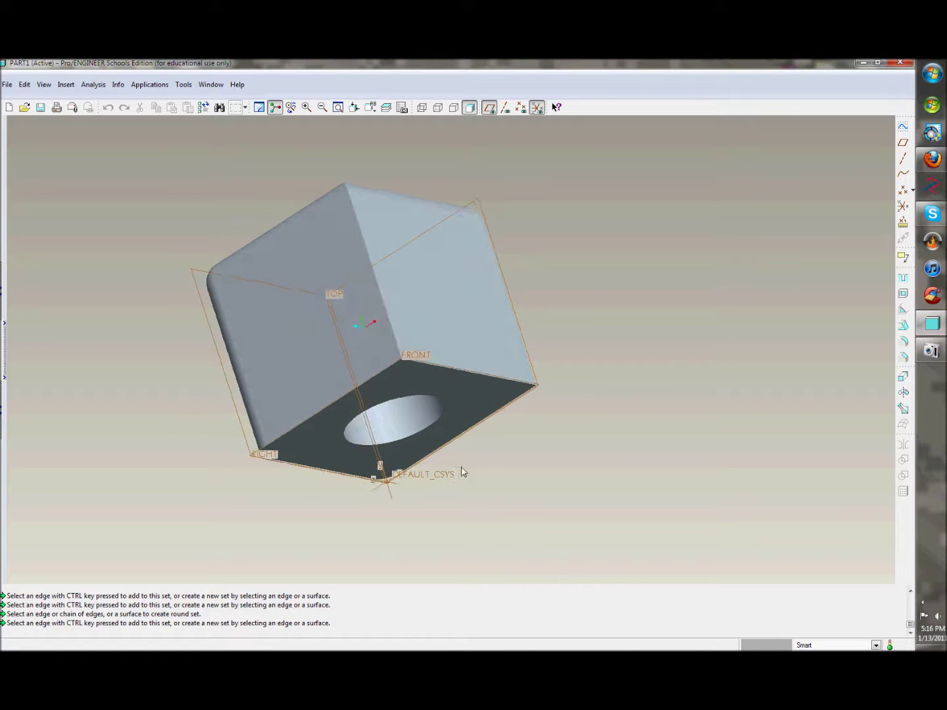
{"action": "left_click", "coordinate": [904, 342]}
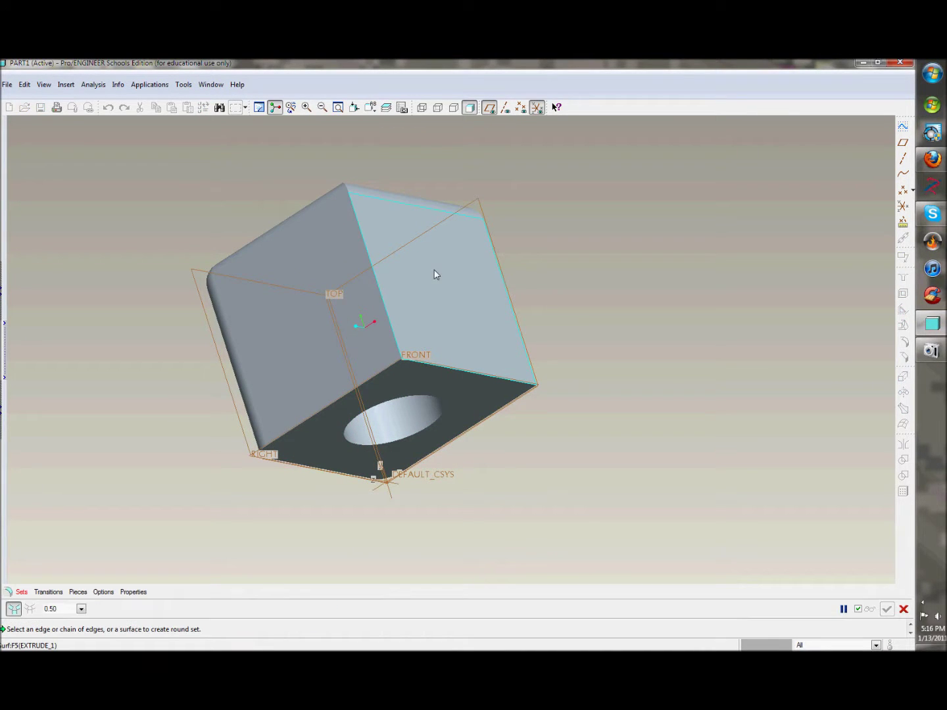
{"action": "left_click", "coordinate": [384, 309]}
{"action": "left_click", "coordinate": [512, 306]}
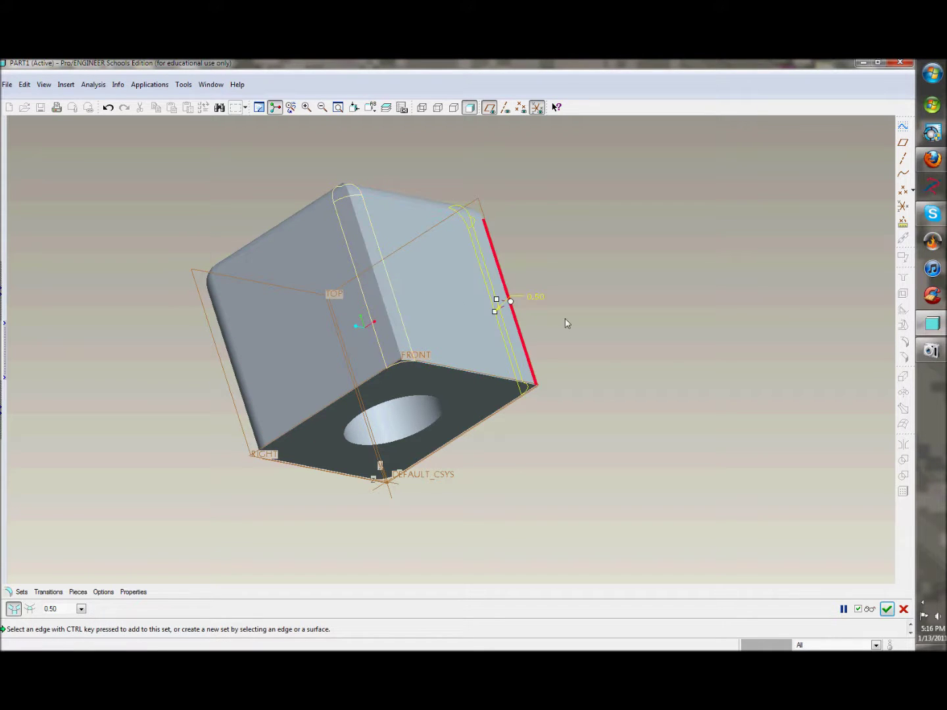
{"action": "middle_click_drag", "start_coordinate": [522, 323], "coordinate": [522, 268]}
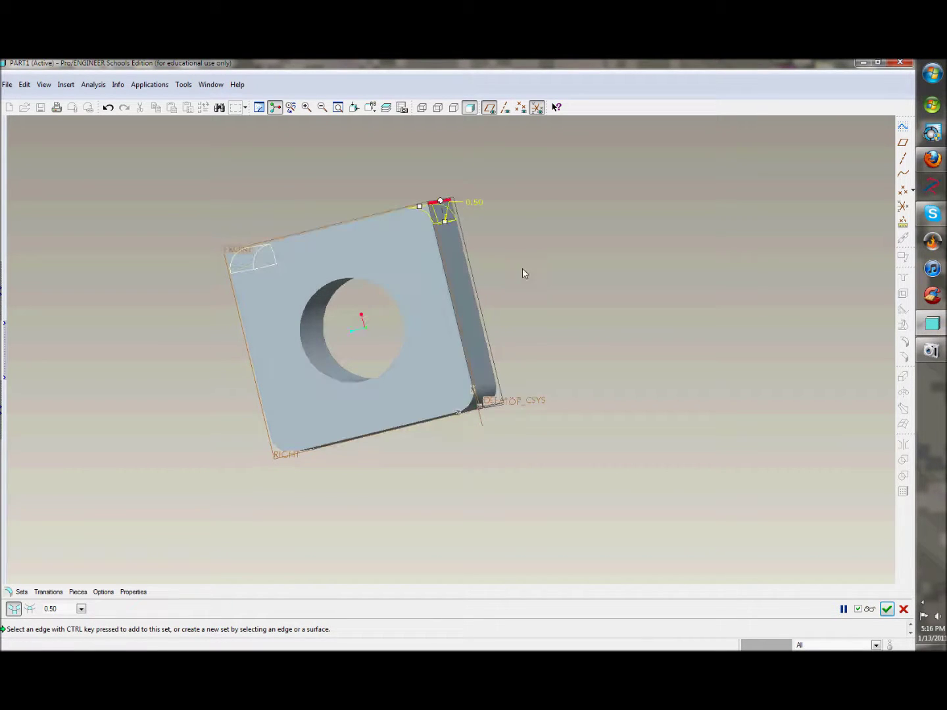
Add all four outer edges of the cube's bottom face as 0.50 radius round sets and complete the Round feature.
{"action": "left_click", "coordinate": [452, 306]}
{"action": "left_click", "coordinate": [406, 427]}
{"action": "left_click", "coordinate": [326, 232]}
{"action": "middle_click_drag", "start_coordinate": [580, 282], "coordinate": [334, 361]}
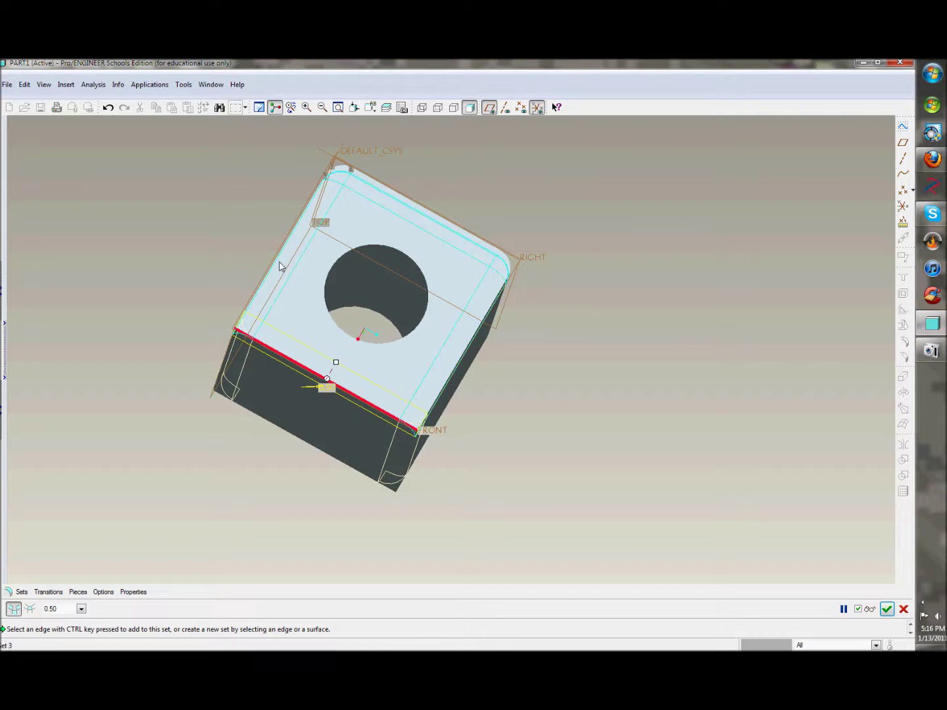
{"action": "middle_click_drag", "start_coordinate": [552, 336], "coordinate": [428, 300]}
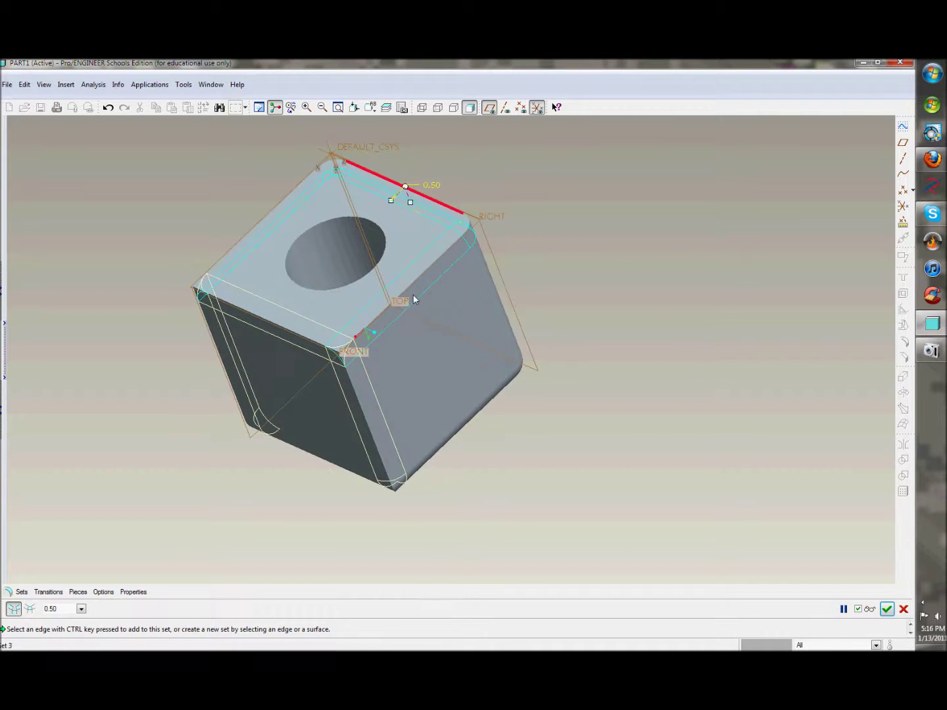
{"action": "left_click", "coordinate": [406, 288]}
{"action": "middle_click_drag", "start_coordinate": [610, 355], "coordinate": [628, 364]}
{"action": "left_click", "coordinate": [888, 609]}
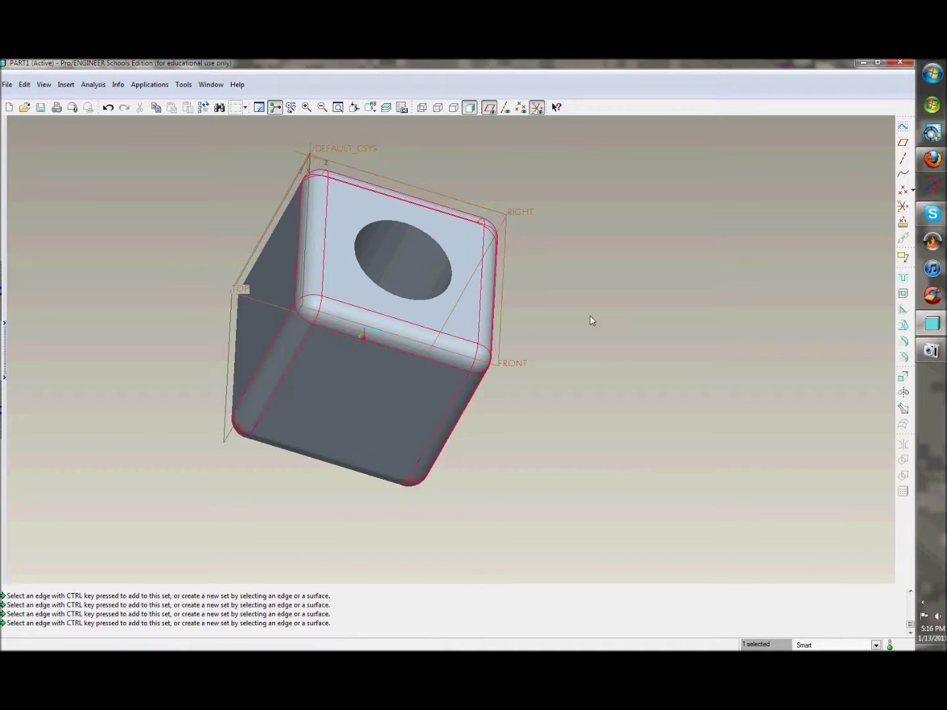
{"action": "left_click", "coordinate": [567, 344]}
{"action": "mouse_move", "coordinate": [611, 361]}
{"action": "middle_mouse_down"}
{"action": "mouse_move", "coordinate": [562, 347]}
{"action": "mouse_move", "coordinate": [427, 270]}
{"action": "mouse_move", "coordinate": [400, 218]}
{"action": "mouse_move", "coordinate": [353, 174]}
{"action": "mouse_move", "coordinate": [324, 258]}
{"action": "mouse_move", "coordinate": [365, 316]}
{"action": "mouse_move", "coordinate": [394, 266]}
{"action": "mouse_move", "coordinate": [584, 239]}
{"action": "mouse_move", "coordinate": [556, 187]}
{"action": "mouse_move", "coordinate": [500, 197]}
{"action": "mouse_move", "coordinate": [460, 151]}
{"action": "middle_mouse_up"}
{"action": "mouse_move", "coordinate": [609, 339]}
{"action": "middle_mouse_down"}
{"action": "mouse_move", "coordinate": [567, 275]}
{"action": "mouse_move", "coordinate": [600, 302]}
{"action": "mouse_move", "coordinate": [573, 294]}
{"action": "mouse_move", "coordinate": [531, 256]}
{"action": "mouse_move", "coordinate": [545, 308]}
{"action": "mouse_move", "coordinate": [599, 376]}
{"action": "mouse_move", "coordinate": [565, 366]}
{"action": "mouse_move", "coordinate": [507, 317]}
{"action": "mouse_move", "coordinate": [490, 286]}
{"action": "mouse_move", "coordinate": [525, 286]}
{"action": "mouse_move", "coordinate": [554, 327]}
{"action": "mouse_move", "coordinate": [596, 331]}
{"action": "middle_mouse_up"}
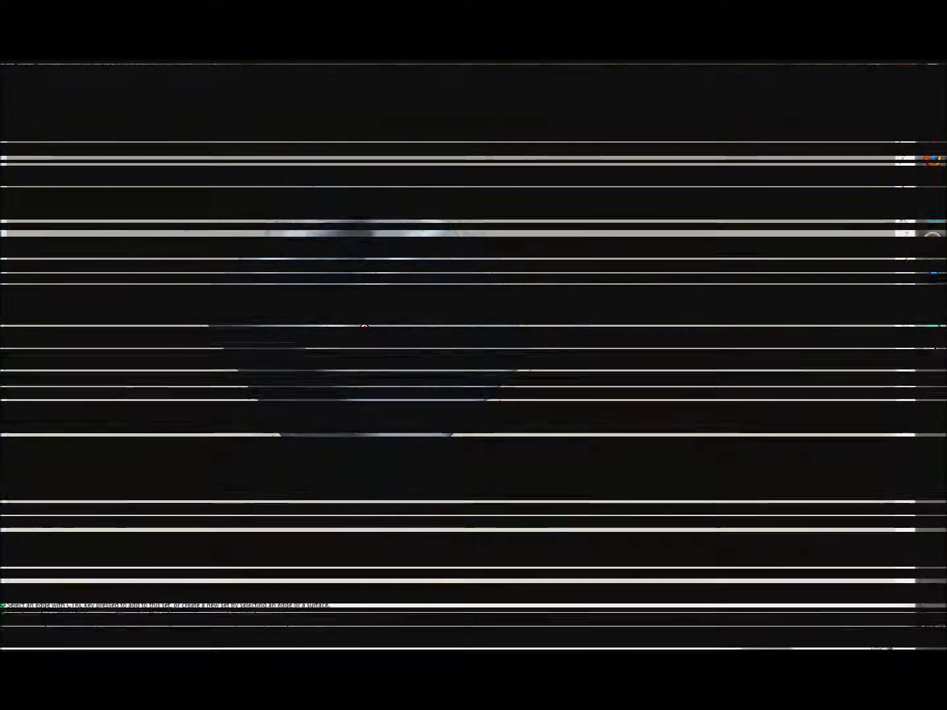